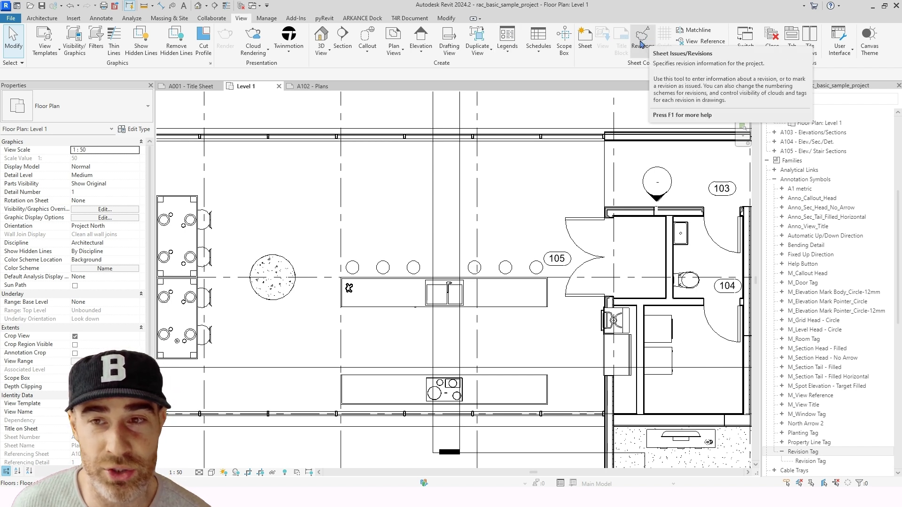
# Step: Open the project's sheet issues/revisions settings and review the numbering choices for the first revision, keeping Numeric
pyautogui.click(642, 43)
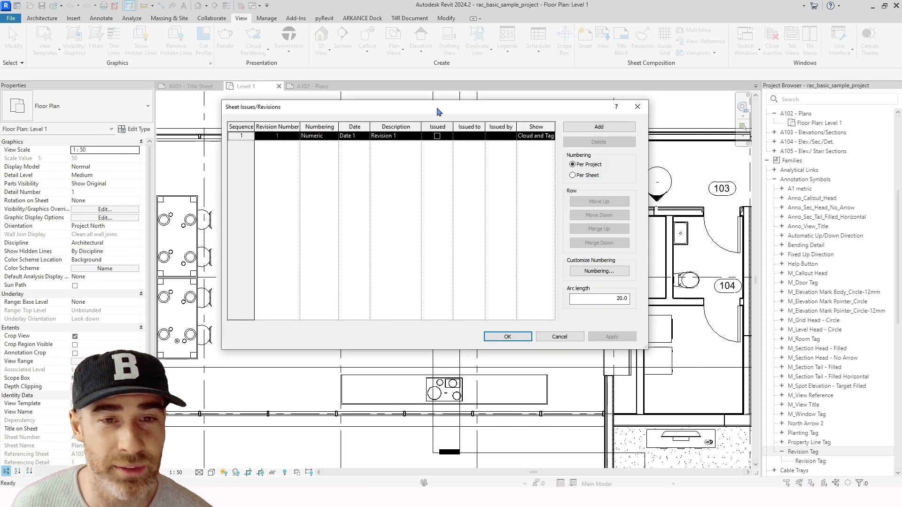
pyautogui.moveTo(441, 108); pyautogui.dragTo(452, 106)
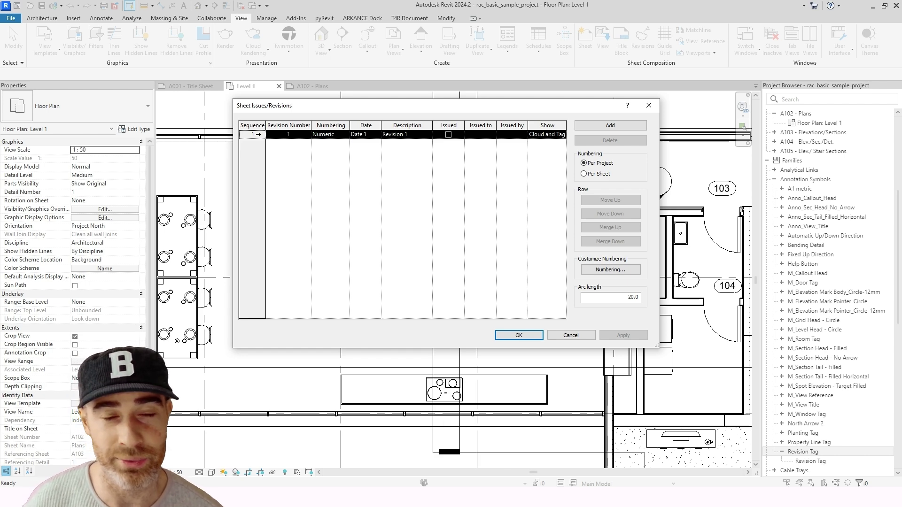
pyautogui.click(342, 134)
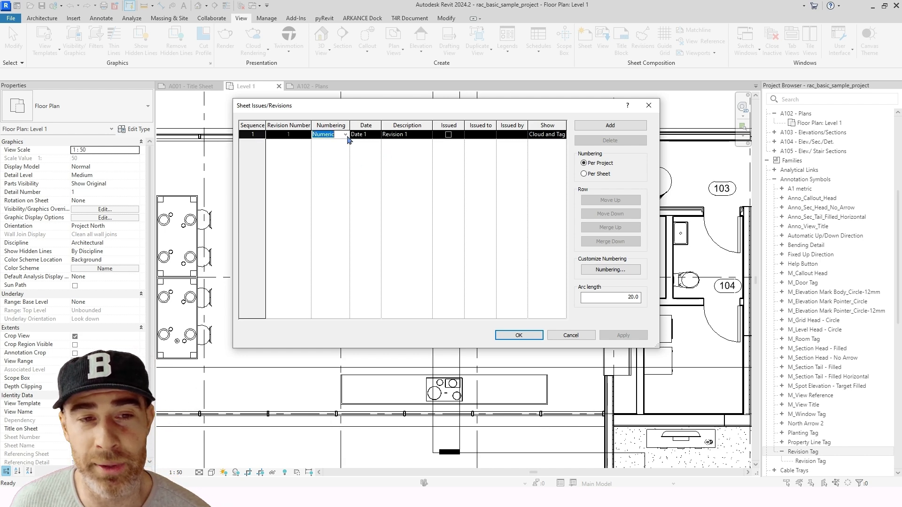
pyautogui.click(347, 136)
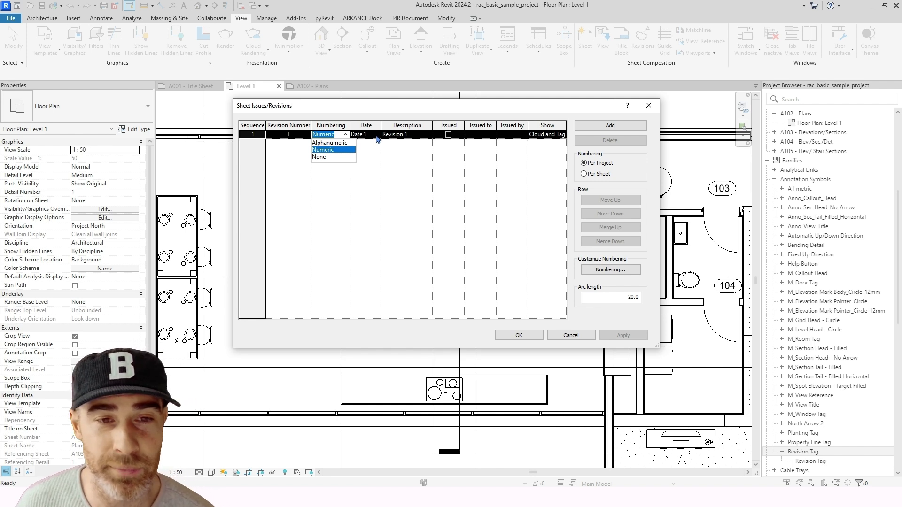
pyautogui.click(499, 204)
# Step: Set the first revision's date to 2024.12.20 and its description to SI#1
pyautogui.click(372, 135)
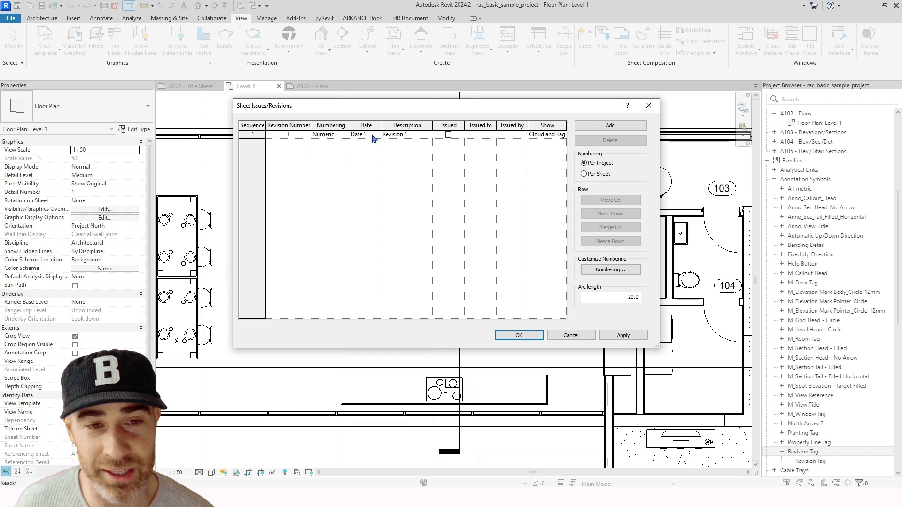
pyautogui.click(370, 134)
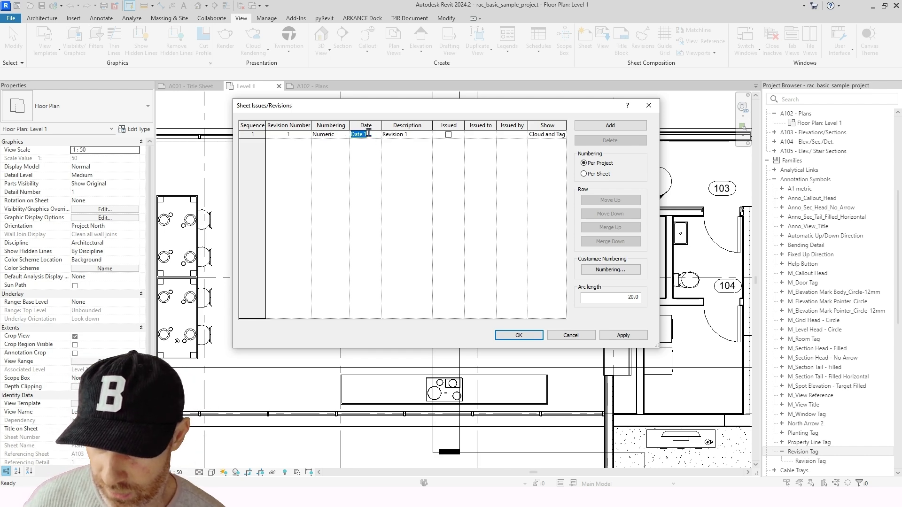
pyautogui.write('2024')
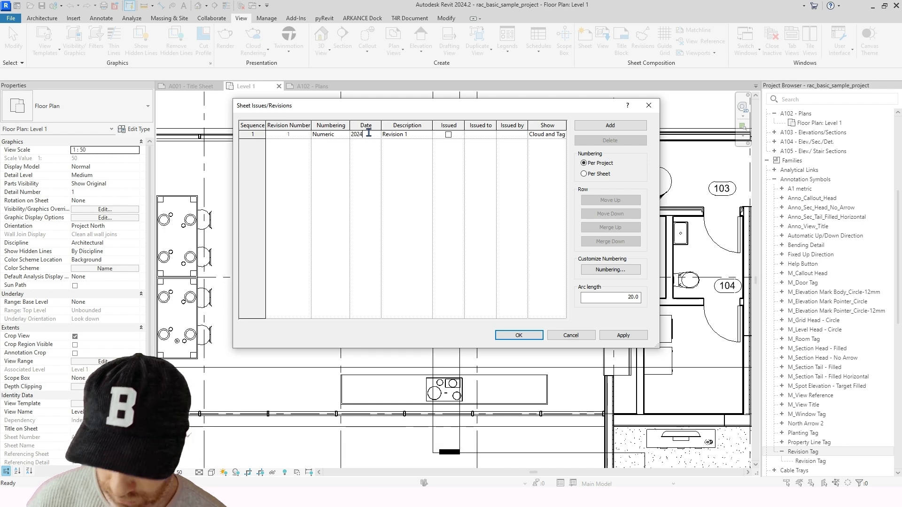
pyautogui.write('.12')
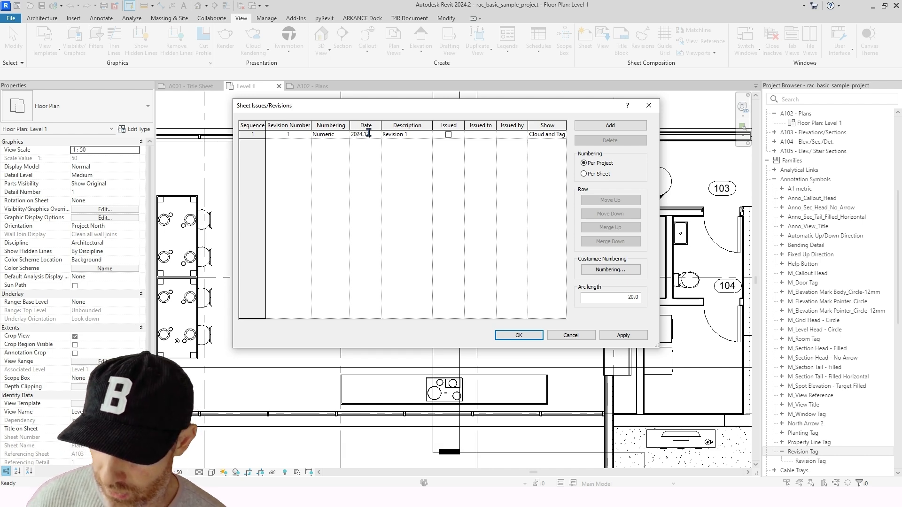
pyautogui.write('.20')
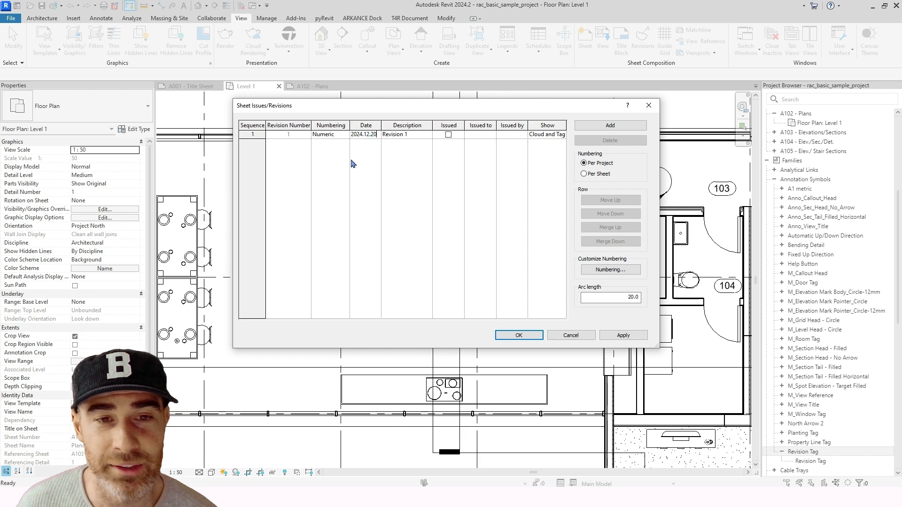
pyautogui.click(424, 135)
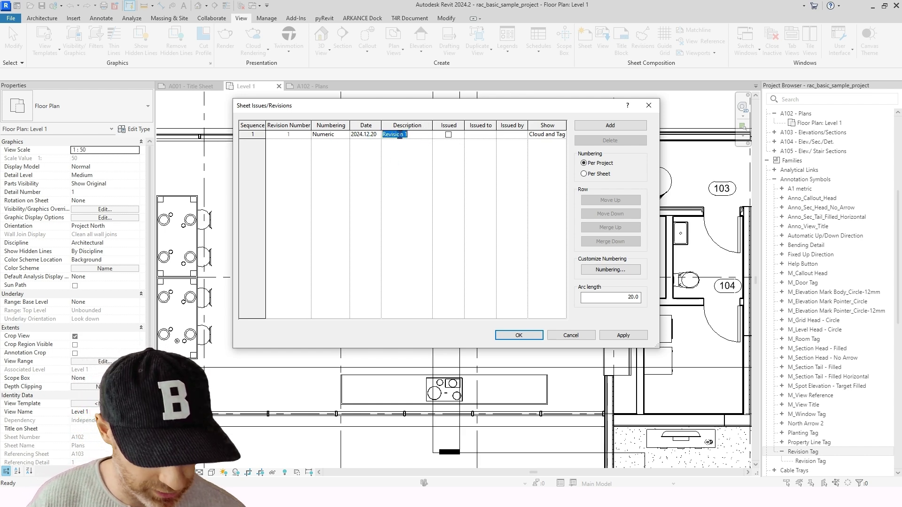
pyautogui.write('Sl')
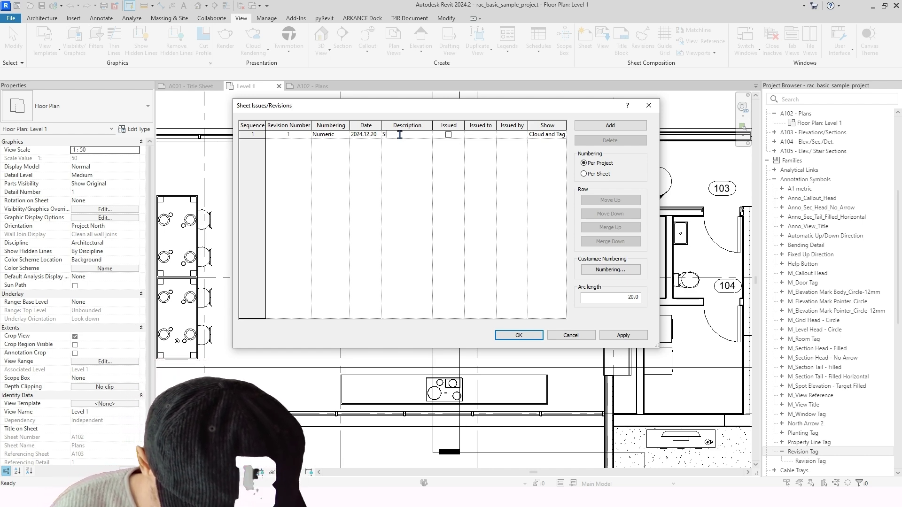
pyautogui.write('#1')
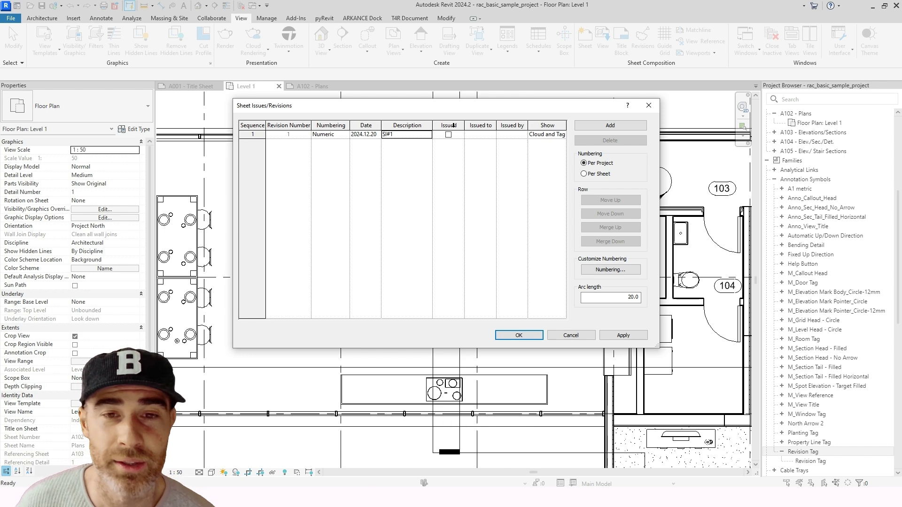
# Step: Fill in the first revision's Issued to and Issued by fields with the recipient's and issuer's names
pyautogui.click(479, 134)
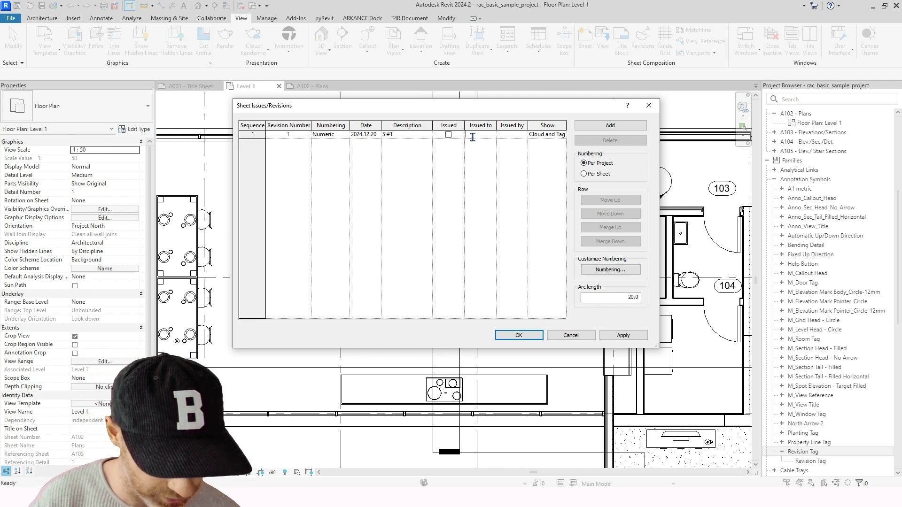
pyautogui.write('z')
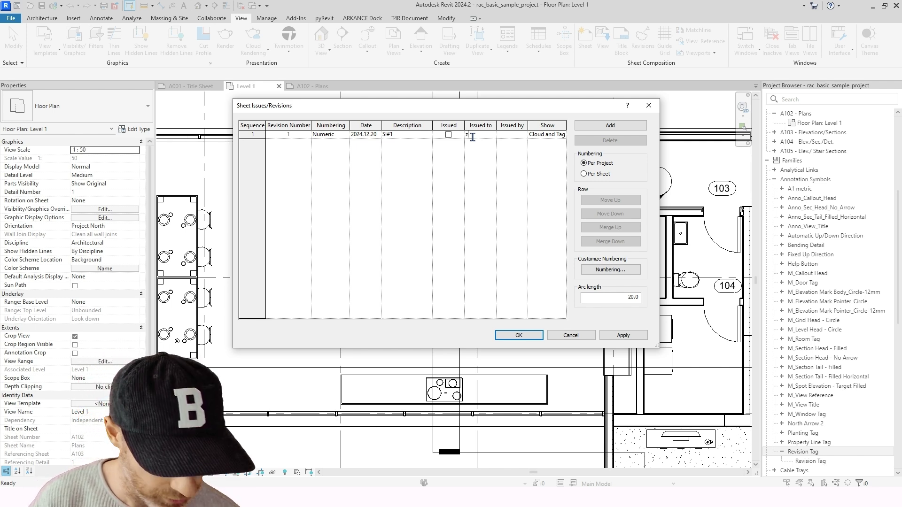
pyautogui.write('ach')
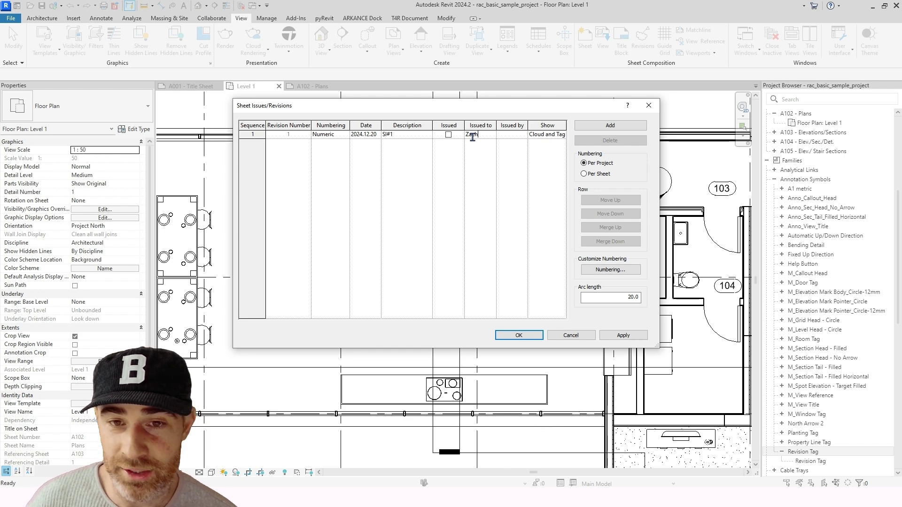
pyautogui.click(508, 135)
pyautogui.write('Z')
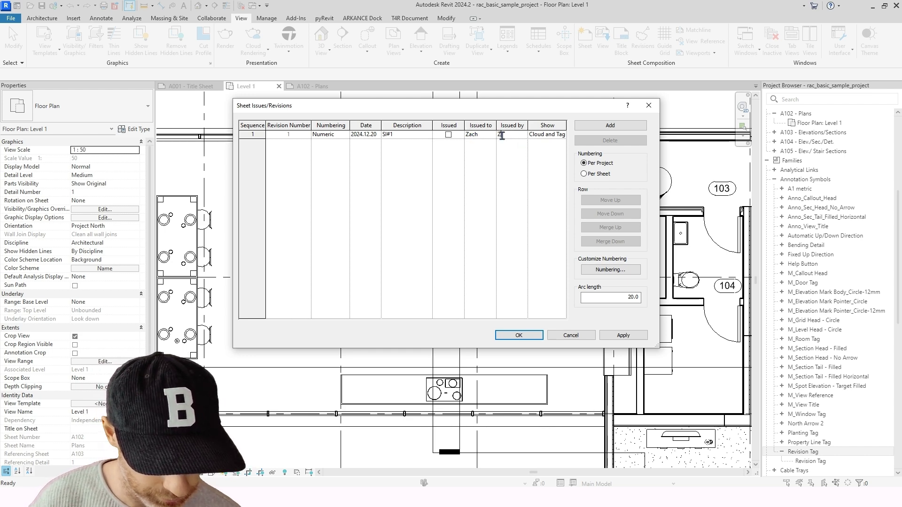
pyautogui.write('ach')
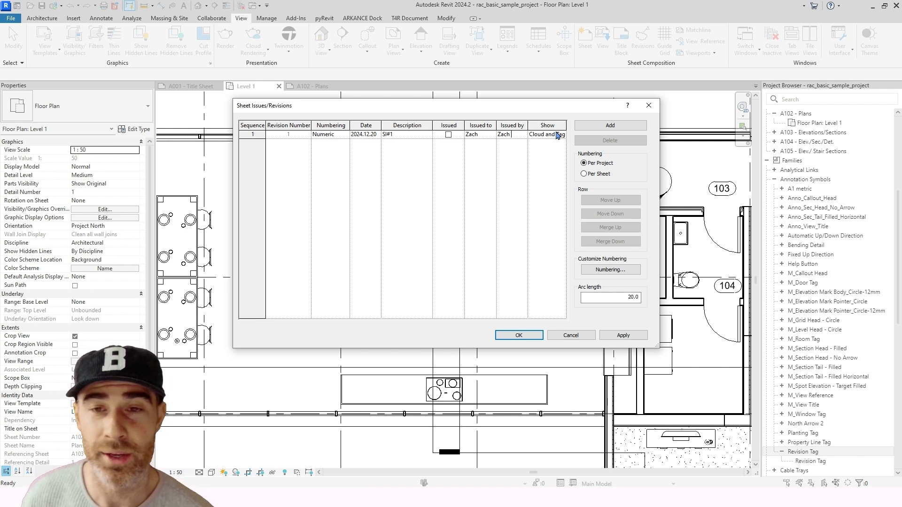
pyautogui.click(508, 175)
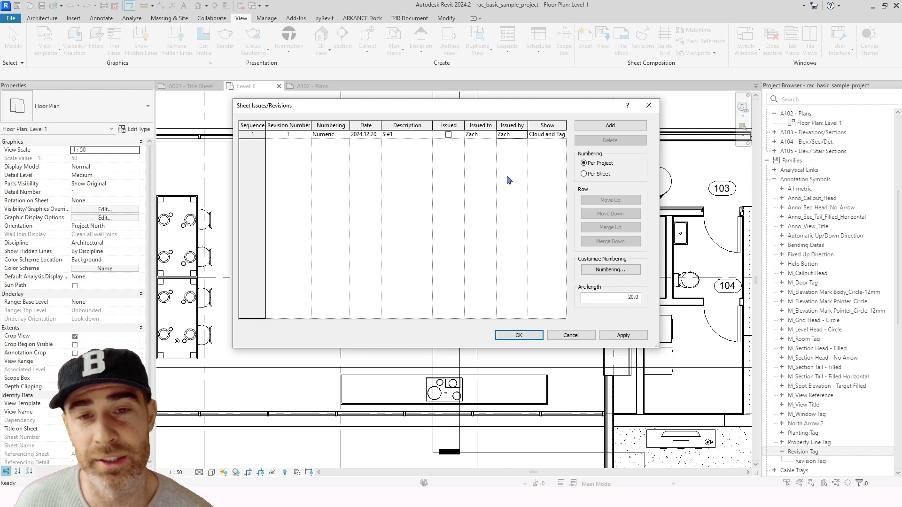
# Step: Add two more revisions, move the last one up one row, and accept the revision settings
pyautogui.click(590, 128)
pyautogui.click(591, 127)
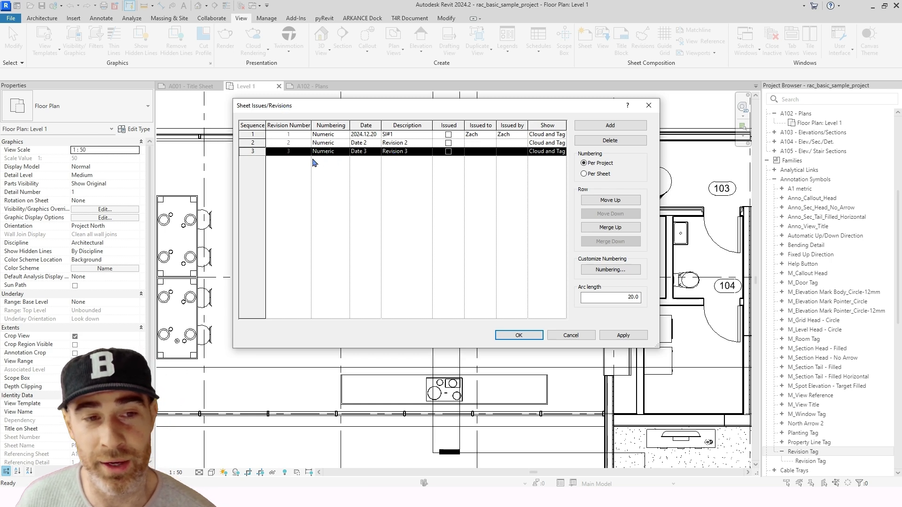
pyautogui.click(593, 200)
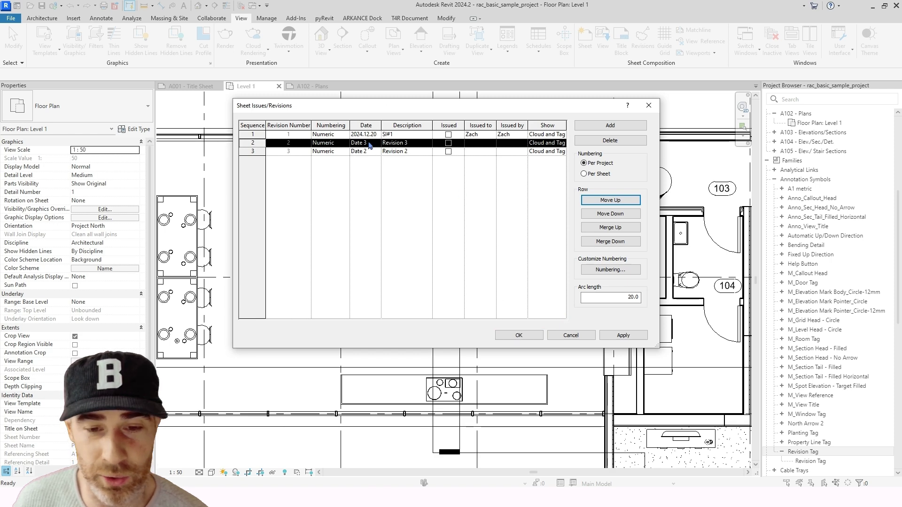
pyautogui.click(526, 336)
# Step: Sketch a rectangular revision cloud around the two kitchen counters and the row of stools on the Level 1 plan
pyautogui.scroll(2, 495, 336)
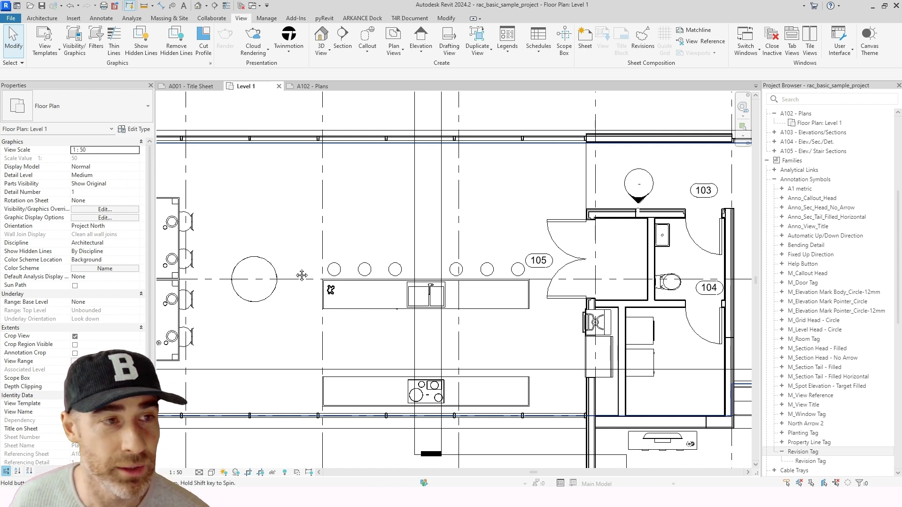
pyautogui.moveTo(303, 275); pyautogui.dragTo(296, 271, button='middle')
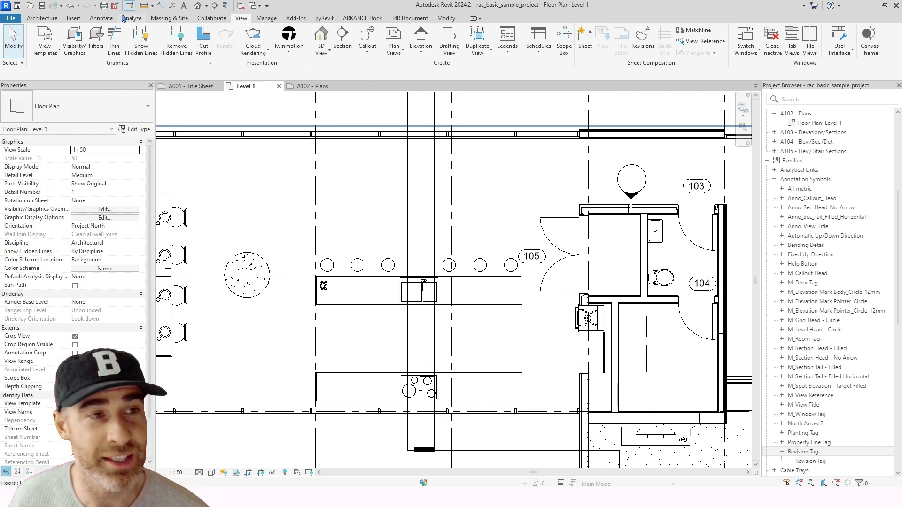
pyautogui.click(103, 18)
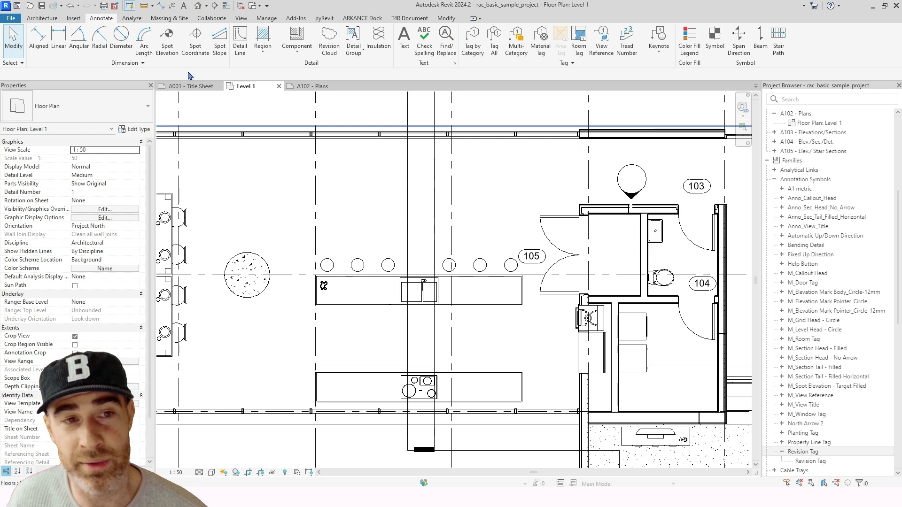
pyautogui.click(328, 38)
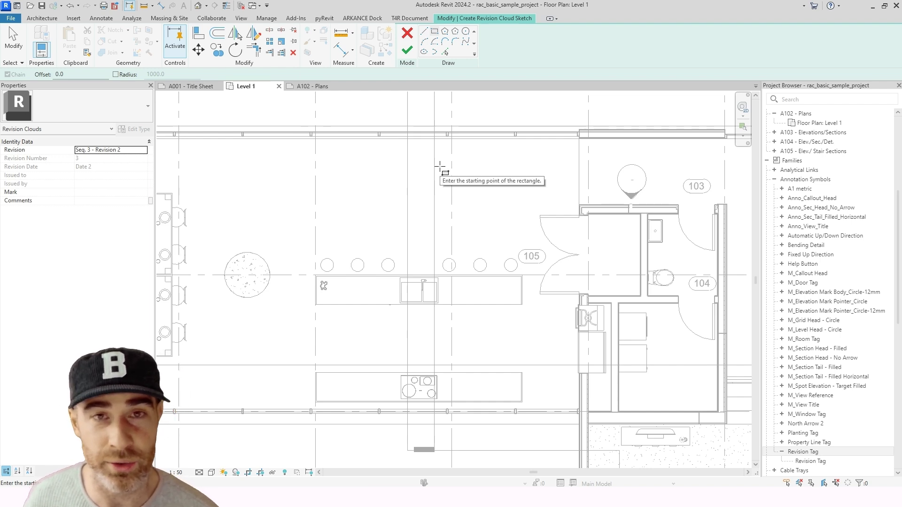
pyautogui.moveTo(292, 240); pyautogui.dragTo(300, 152, button='middle')
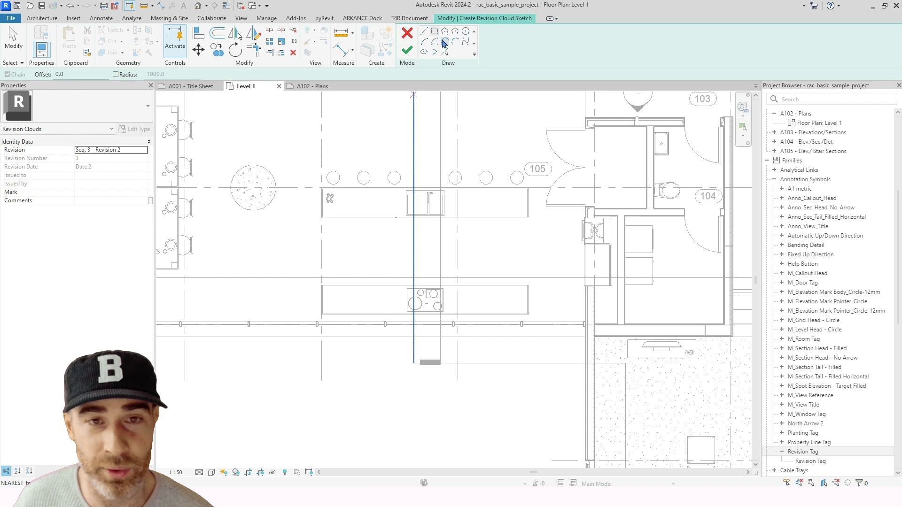
pyautogui.moveTo(379, 176); pyautogui.dragTo(352, 167, button='middle')
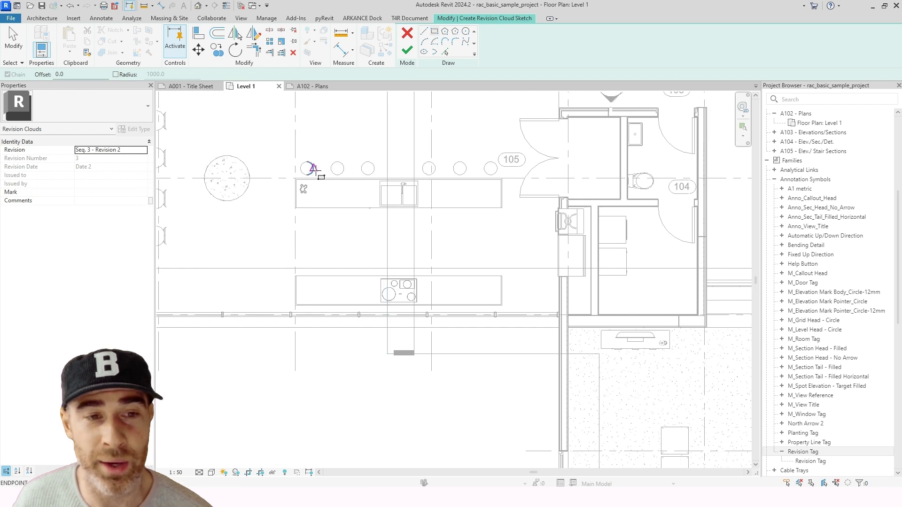
pyautogui.click(274, 152)
pyautogui.click(540, 351)
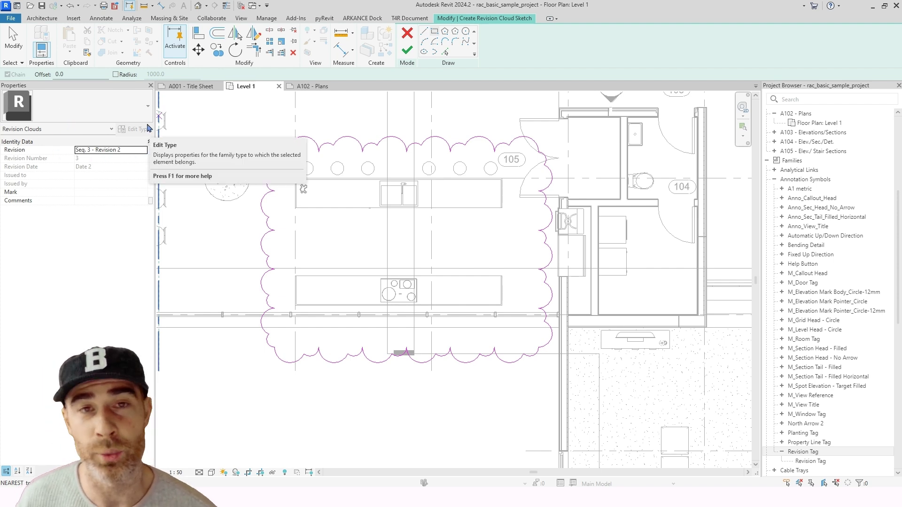
# Step: Assign the revision cloud to Seq. 1 - SI#1 and finish its sketch
pyautogui.click(146, 150)
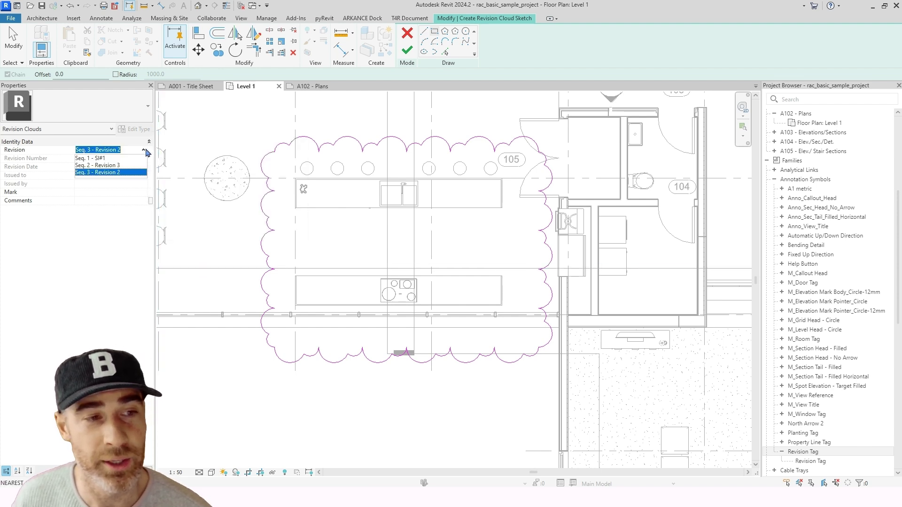
pyautogui.click(113, 158)
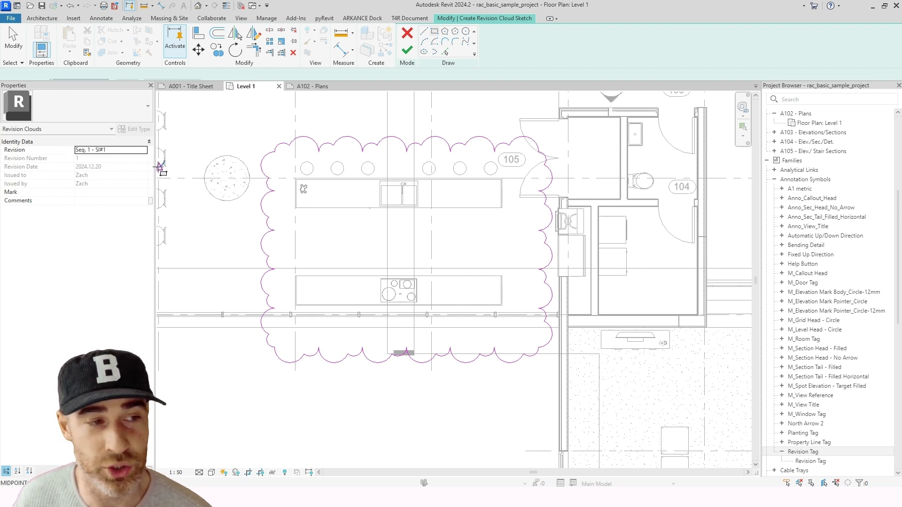
pyautogui.moveTo(446, 213)
pyautogui.mouseDown(button='middle')
pyautogui.moveTo(422, 228)
pyautogui.moveTo(437, 231)
pyautogui.mouseUp(button='middle')
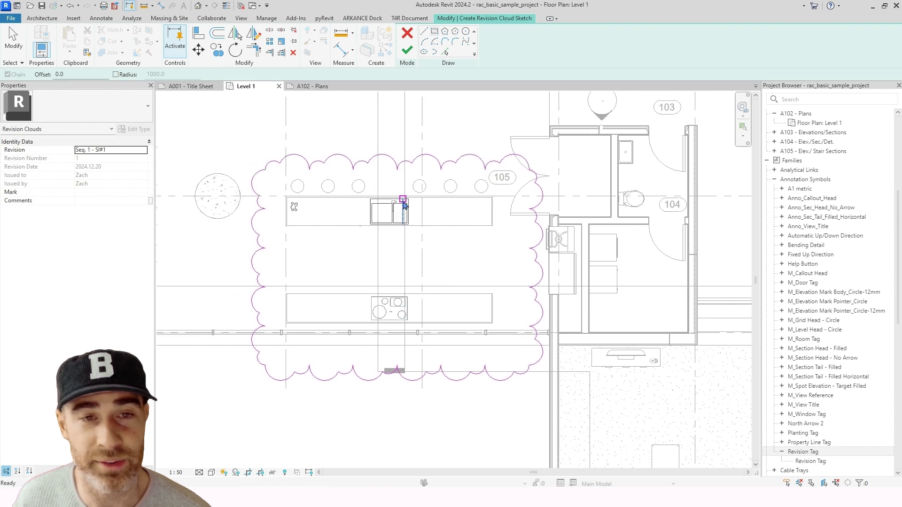
pyautogui.click(407, 52)
pyautogui.moveTo(304, 175)
pyautogui.mouseDown(button='middle')
pyautogui.moveTo(313, 172)
pyautogui.moveTo(297, 166)
pyautogui.mouseUp(button='middle')
pyautogui.press('Escape')
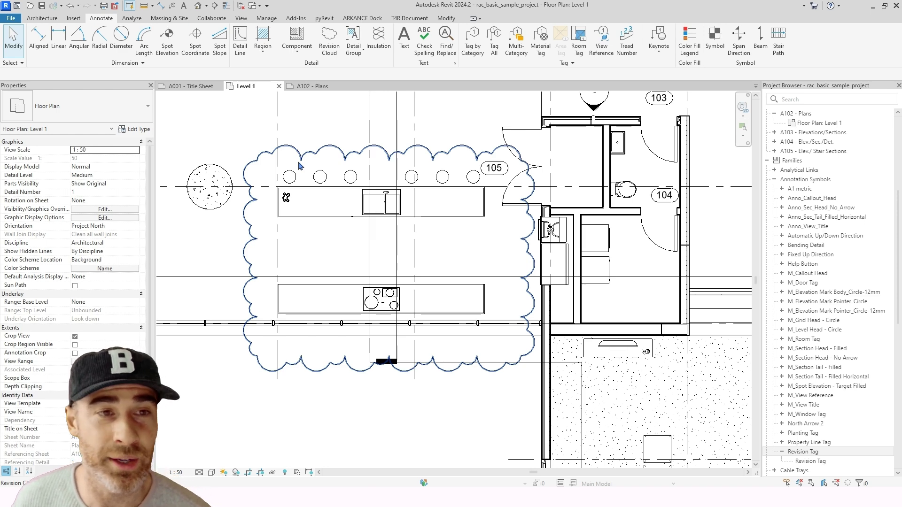
# Step: Tag the revision cloud by category at its upper edge above the sink, with an attached-end leader enabled
pyautogui.moveTo(336, 263); pyautogui.dragTo(337, 243, button='middle')
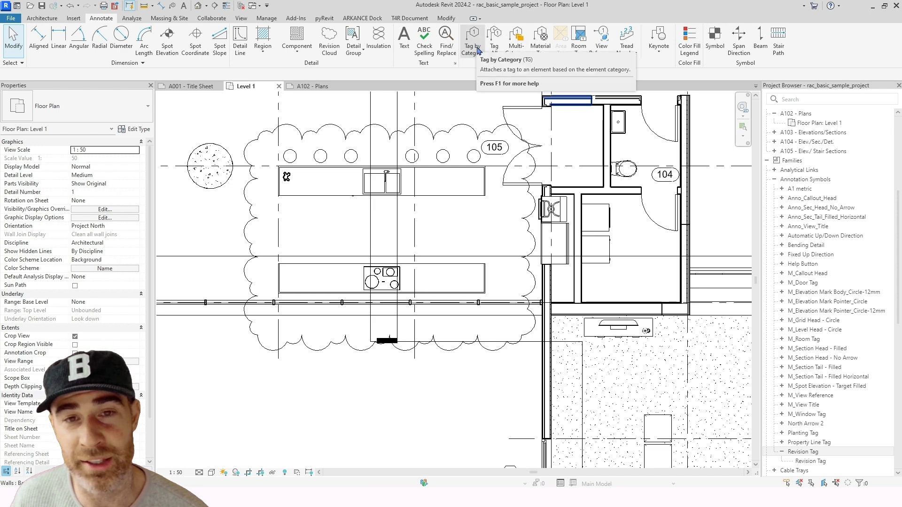
pyautogui.click(476, 49)
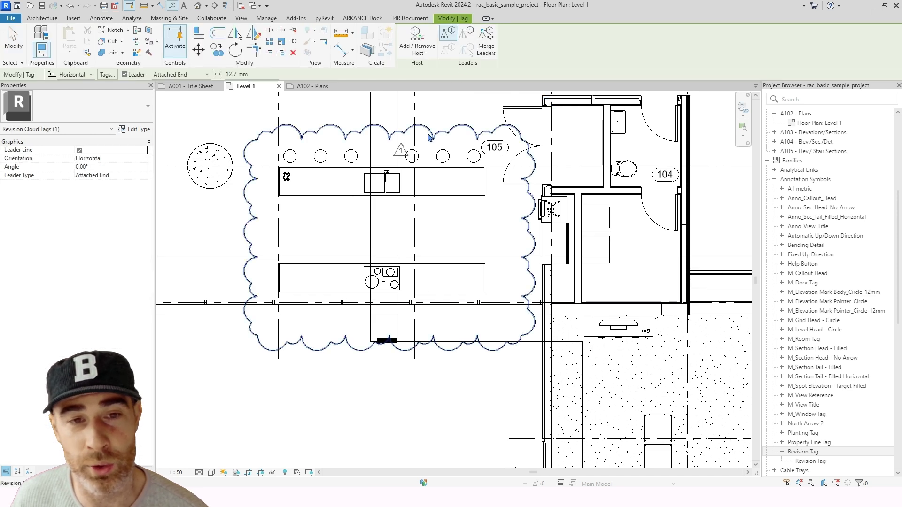
pyautogui.moveTo(435, 141); pyautogui.dragTo(462, 146, button='middle')
pyautogui.scroll(3, 462, 145)
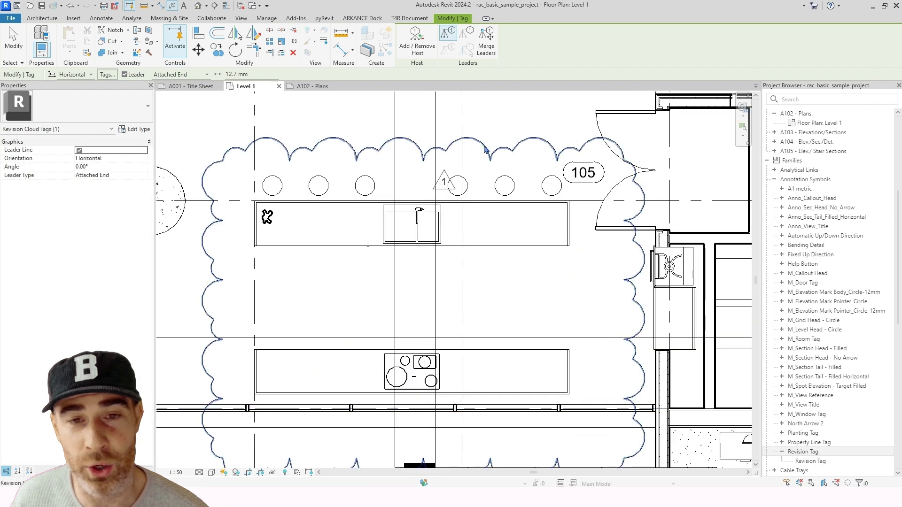
pyautogui.click(485, 149)
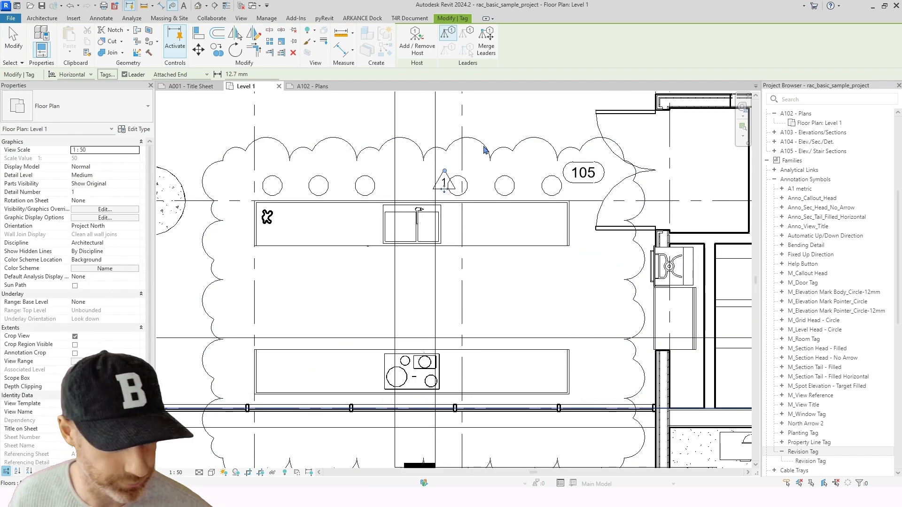
# Step: Move the revision tag outside the cloud, above its upper edge and to the left of the sink
pyautogui.press('Escape')
pyautogui.click(444, 186)
pyautogui.scroll(1, 407, 199)
pyautogui.moveTo(407, 199); pyautogui.dragTo(510, 267, button='middle')
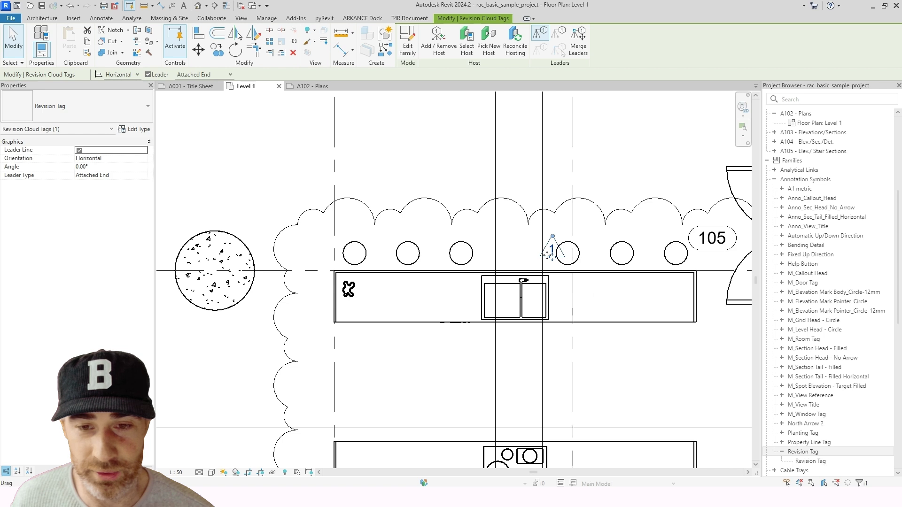
pyautogui.moveTo(552, 255); pyautogui.dragTo(397, 172)
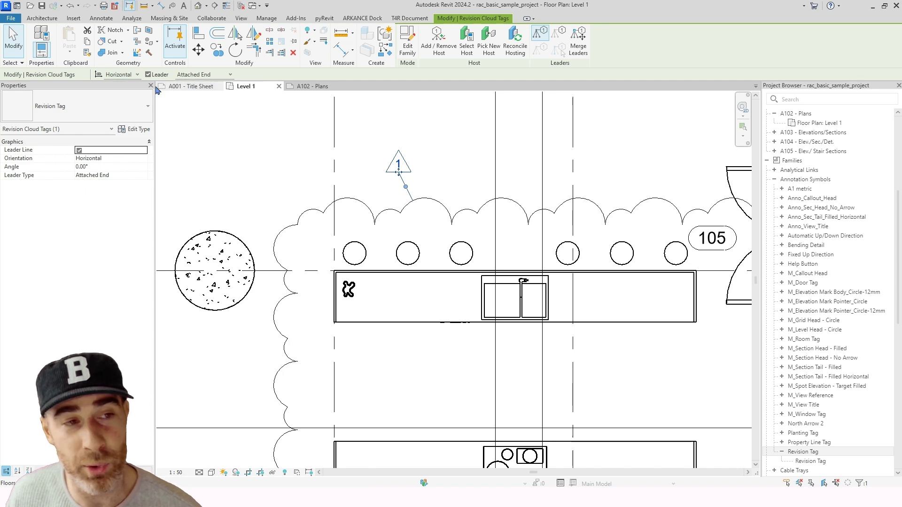
# Step: Change the revision tag's leader to Free End and reroute it with a right-angle elbow beside the tag
pyautogui.click(230, 75)
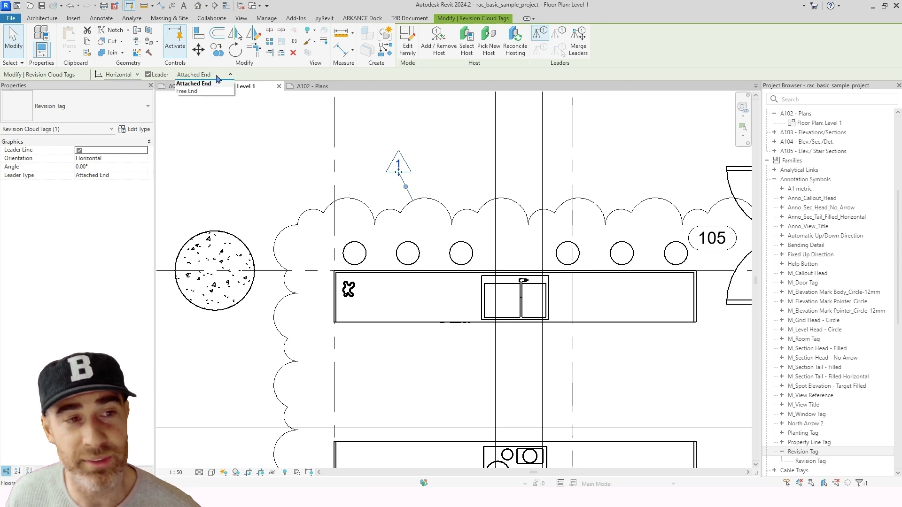
pyautogui.click(192, 92)
pyautogui.moveTo(412, 200); pyautogui.dragTo(353, 162)
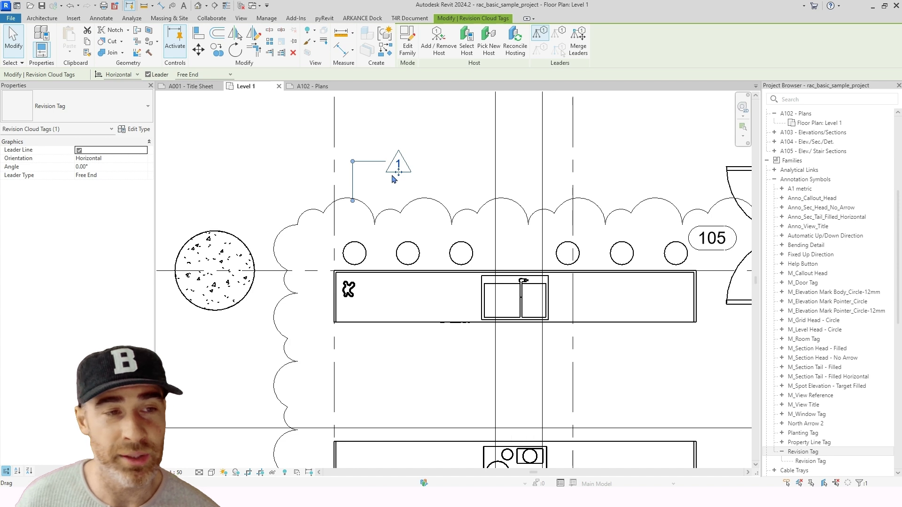
# Step: Turn off the revision tag's leader and place the tag inside the cloud's upper-left arc, above the leftmost stool
pyautogui.click(148, 75)
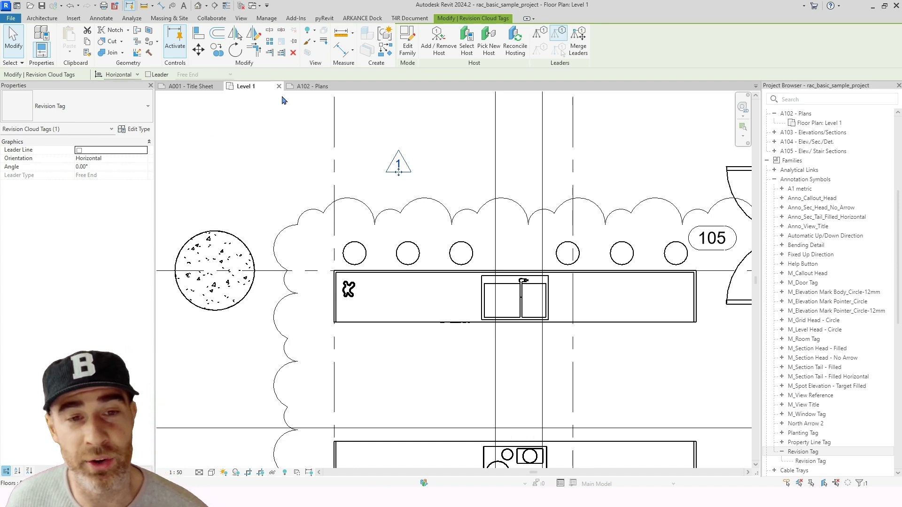
pyautogui.moveTo(398, 172); pyautogui.dragTo(347, 227)
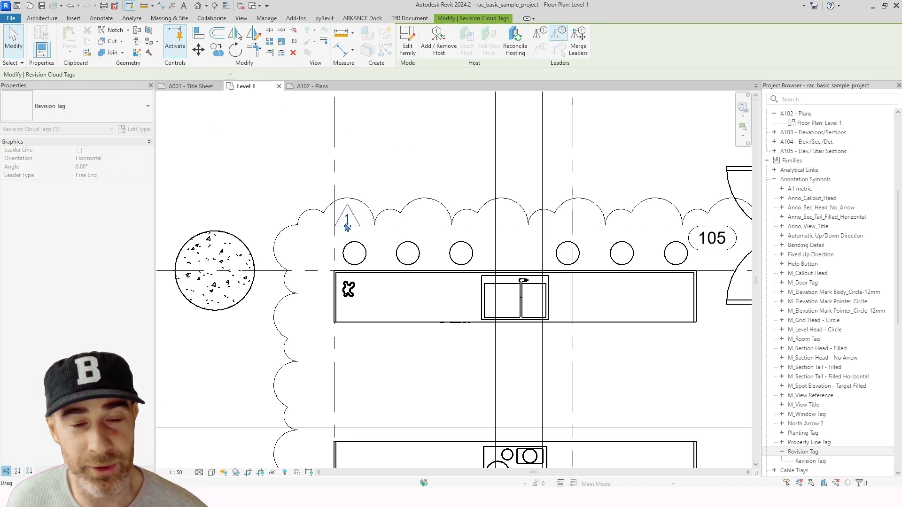
pyautogui.click(383, 141)
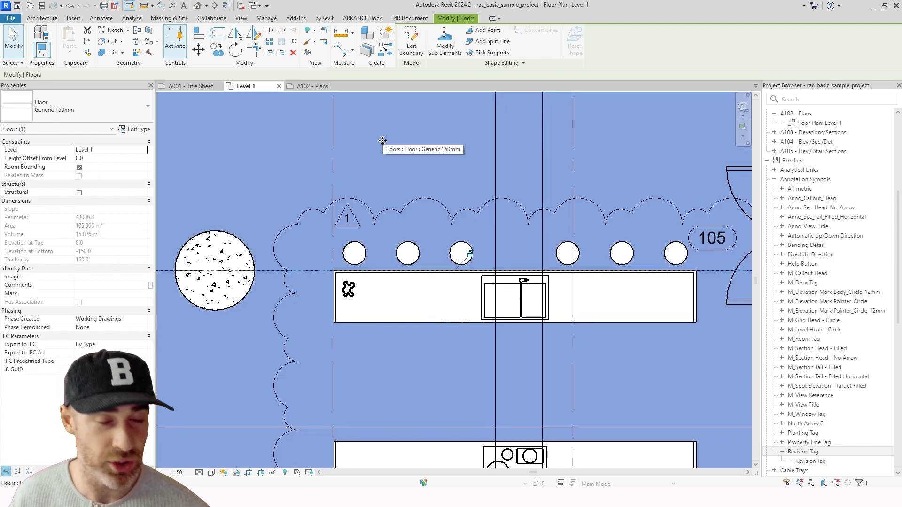
pyautogui.press('Escape')
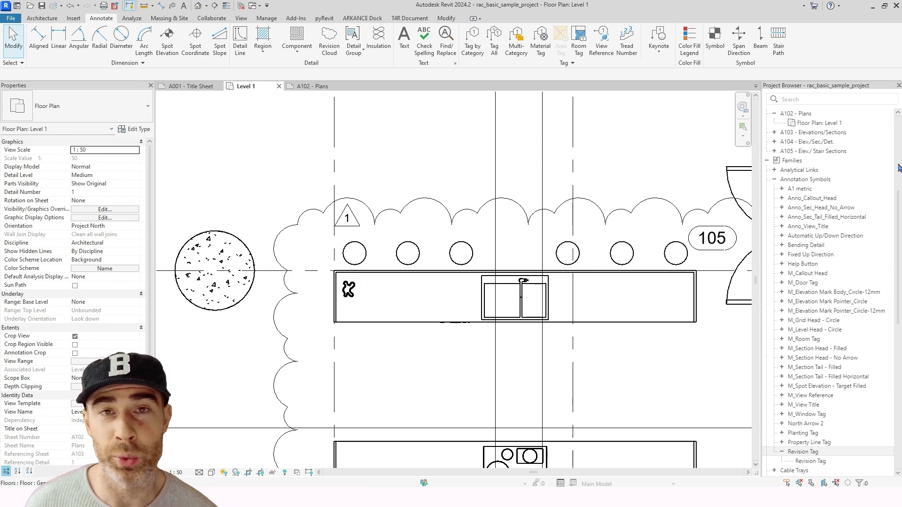
# Step: Examine the line override options for Revision Clouds in the Level 1 view's annotation Visibility/Graphic Overrides, leaving them unchanged
pyautogui.scroll(-2, 332, 245)
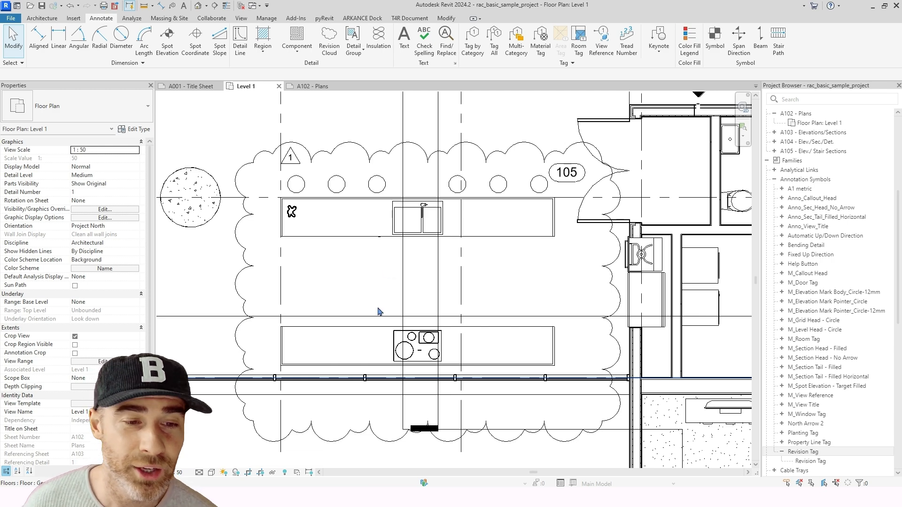
pyautogui.scroll(-2, 364, 312)
pyautogui.press('v')
pyautogui.press('g')
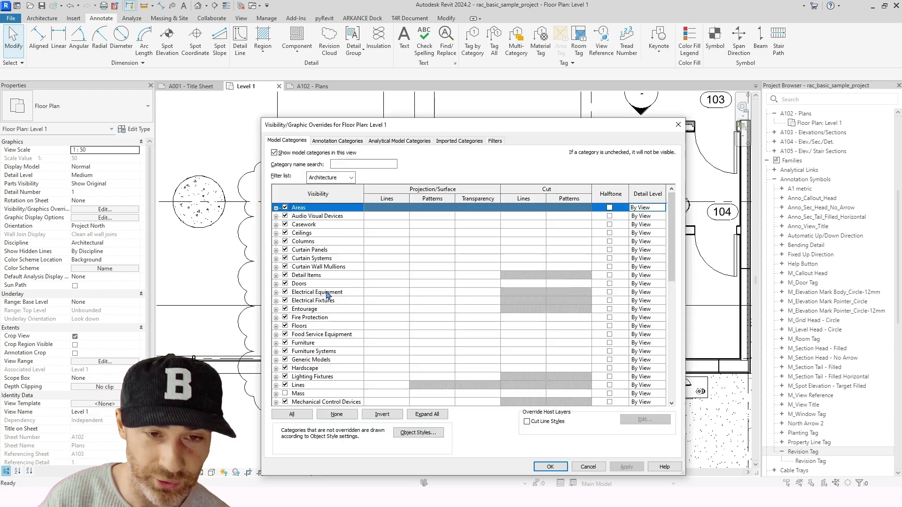
pyautogui.click(338, 141)
pyautogui.scroll(-7, 328, 292)
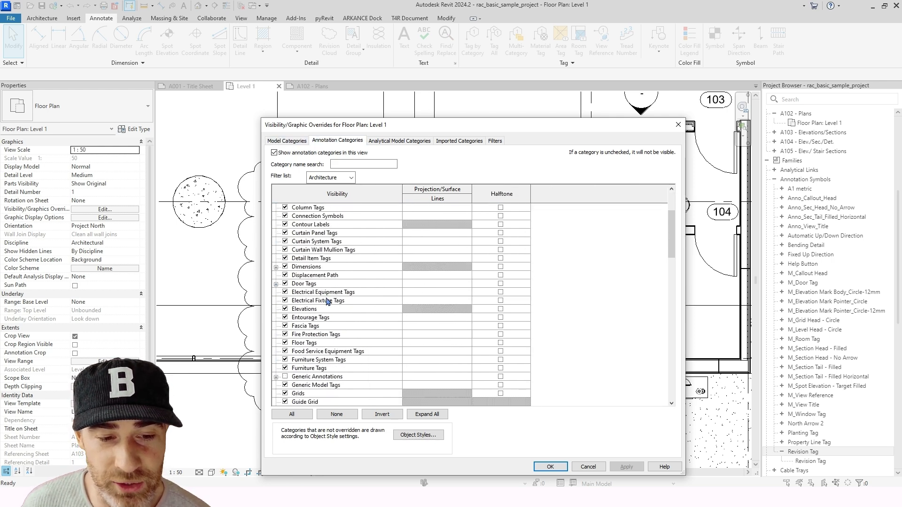
pyautogui.scroll(-7, 321, 317)
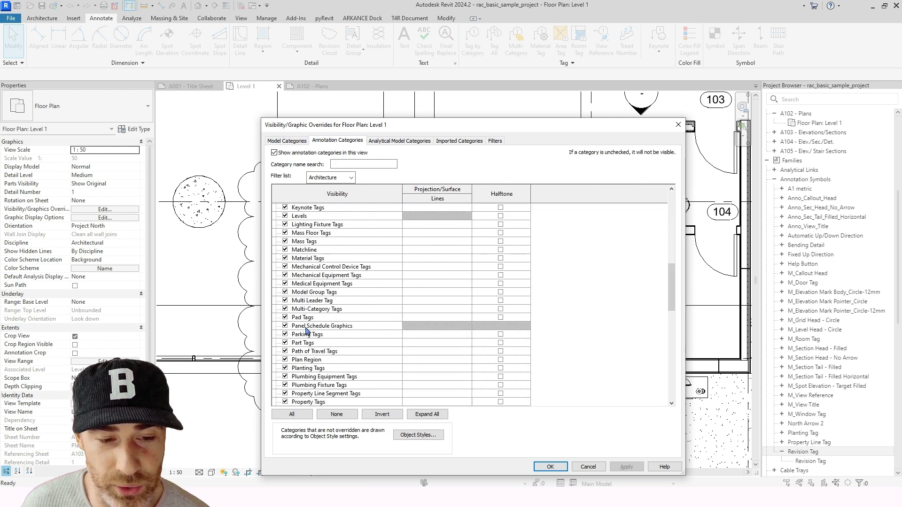
pyautogui.click(331, 379)
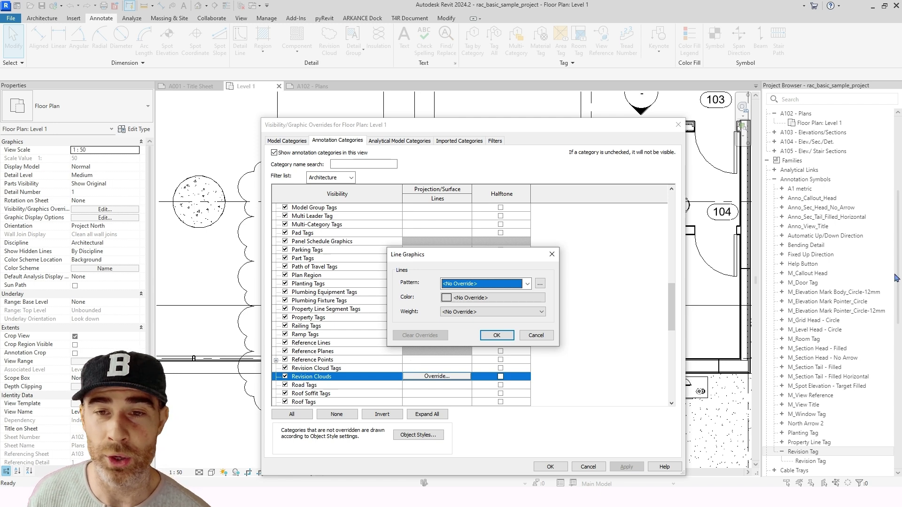
pyautogui.click(551, 254)
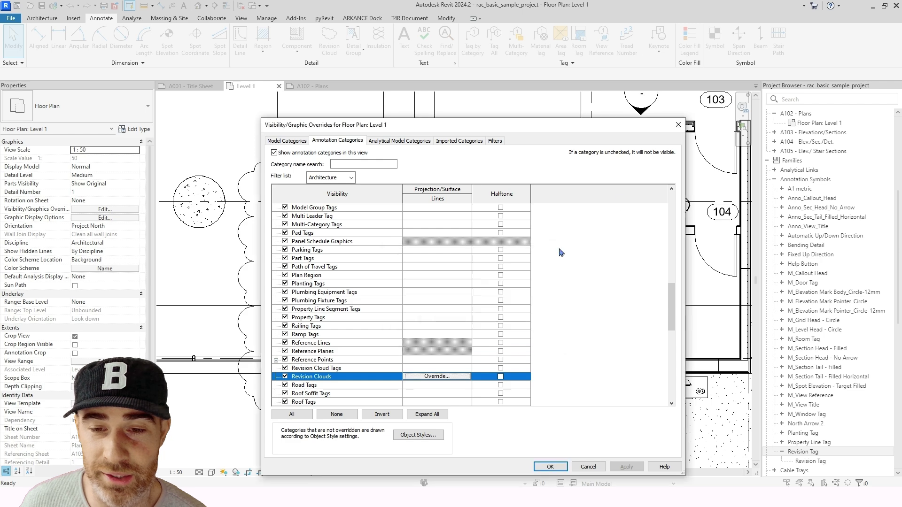
pyautogui.click(678, 125)
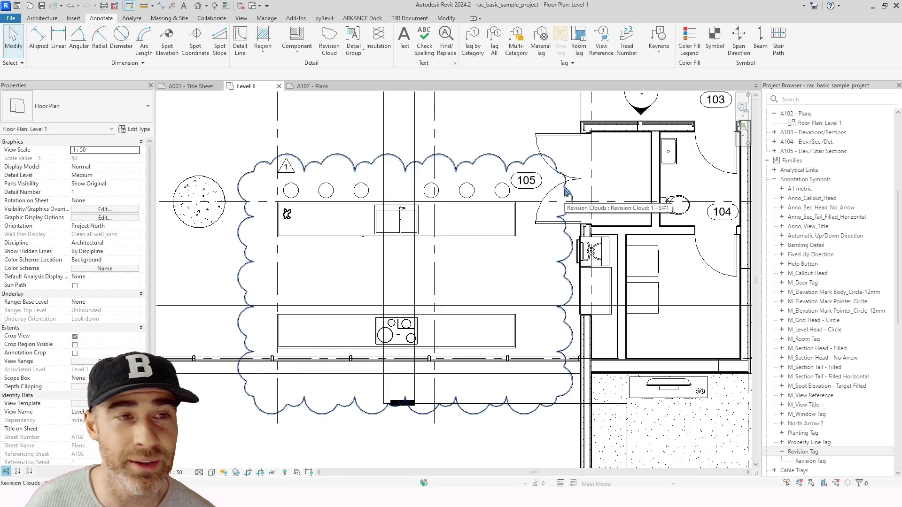
# Step: Open the project's Object Styles for annotation objects, dismissing the save reminder
pyautogui.click(264, 20)
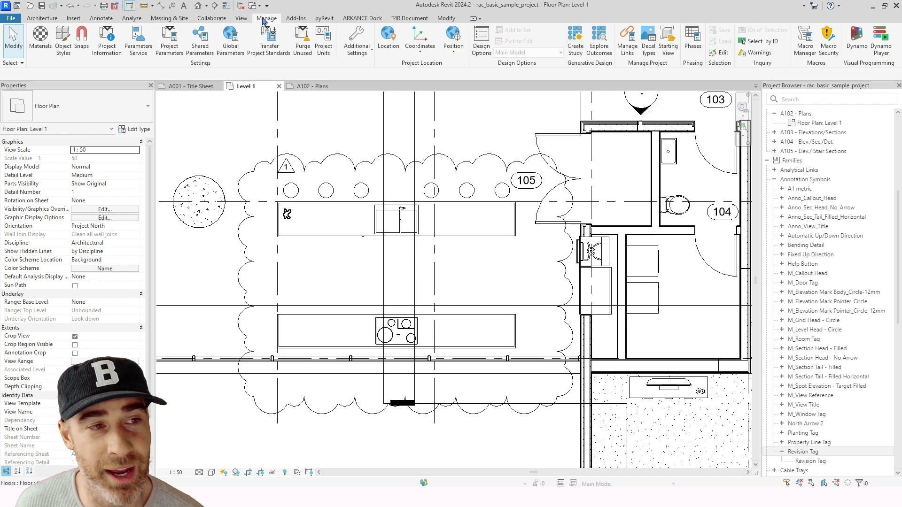
pyautogui.click(62, 55)
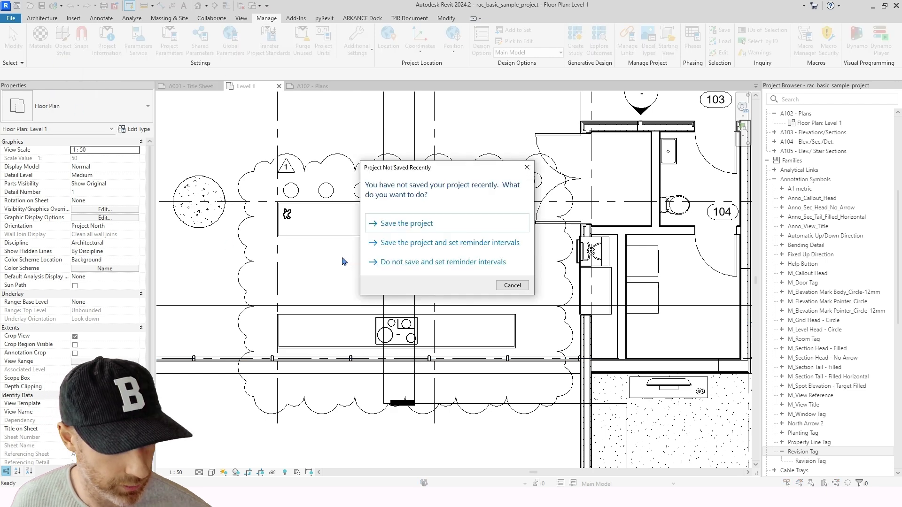
pyautogui.press('Escape')
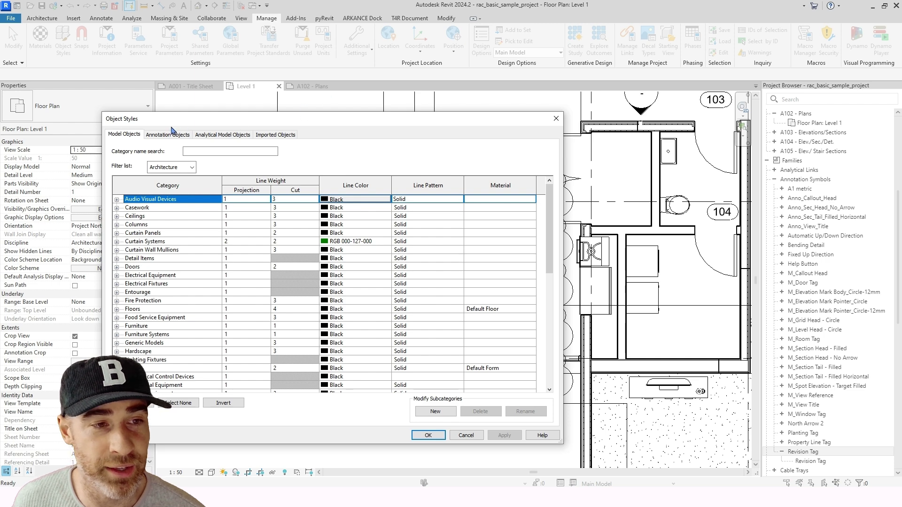
pyautogui.click(167, 136)
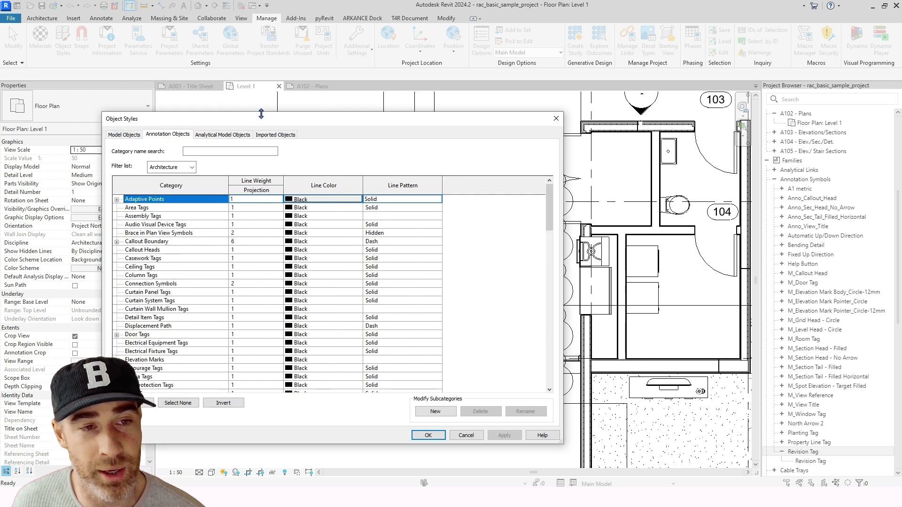
pyautogui.moveTo(261, 118); pyautogui.dragTo(350, 101)
# Step: Set the projection line weight of the Revision Clouds category to 3
pyautogui.click(270, 268)
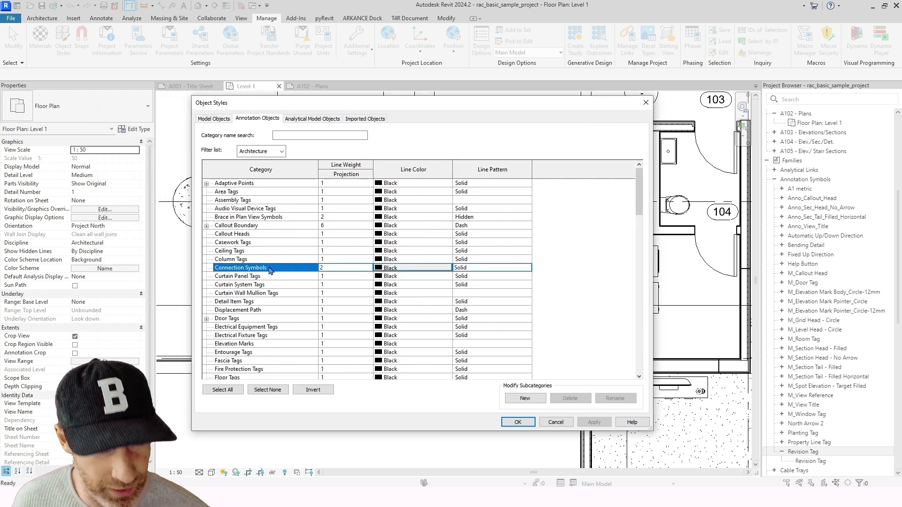
pyautogui.press('e')
pyautogui.press('r')
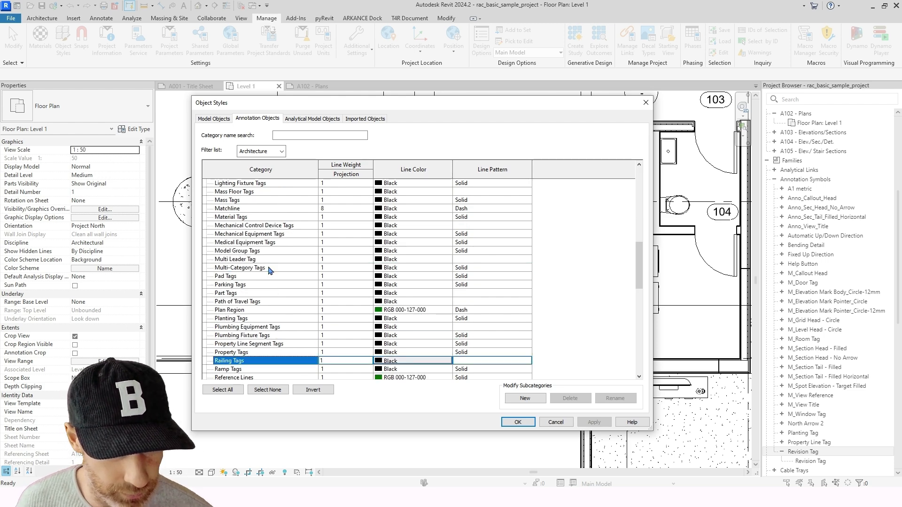
pyautogui.scroll(-2, 248, 319)
pyautogui.scroll(-1, 248, 319)
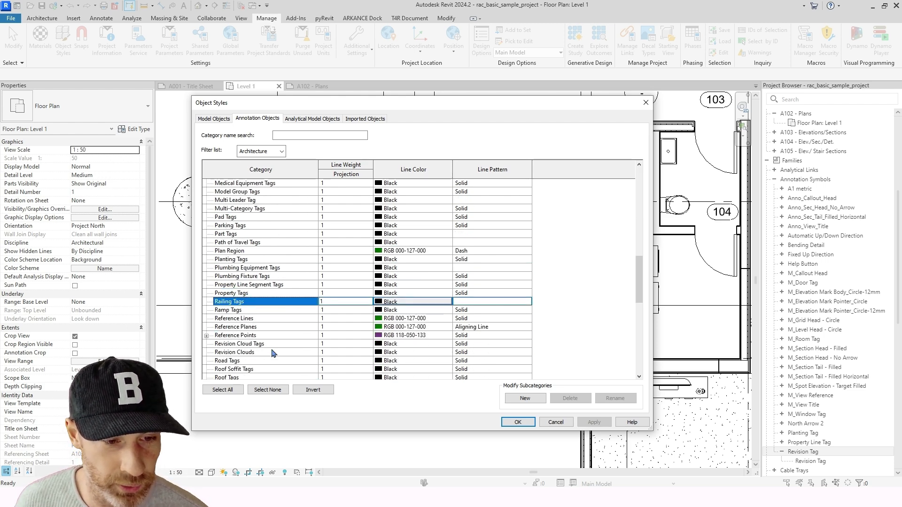
pyautogui.click(269, 353)
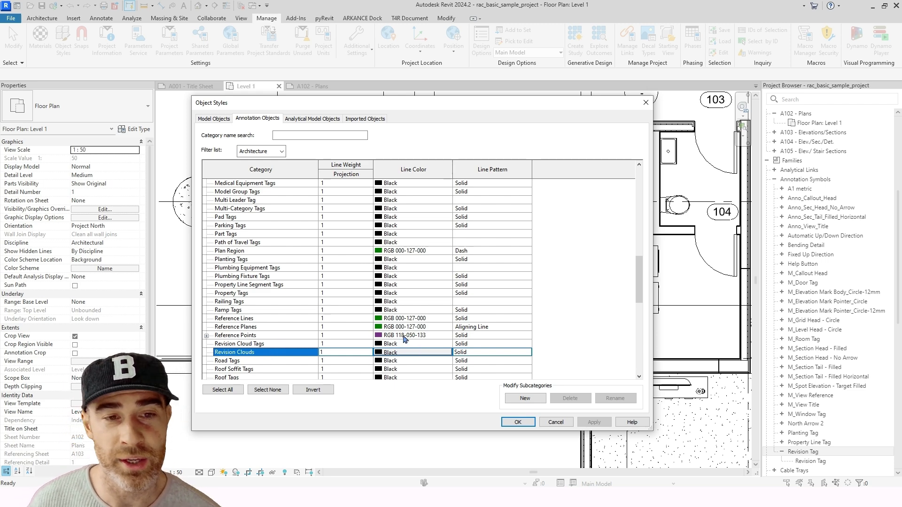
pyautogui.click(371, 353)
pyautogui.click(368, 352)
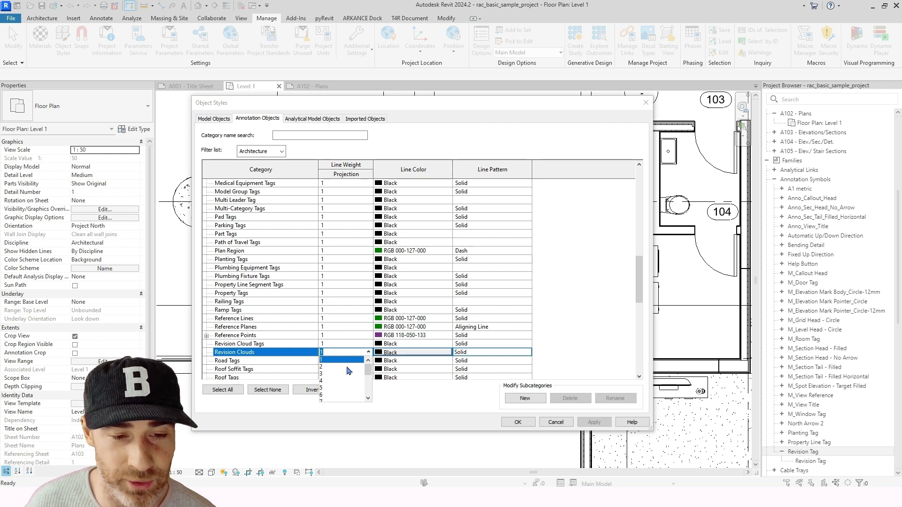
pyautogui.click(329, 374)
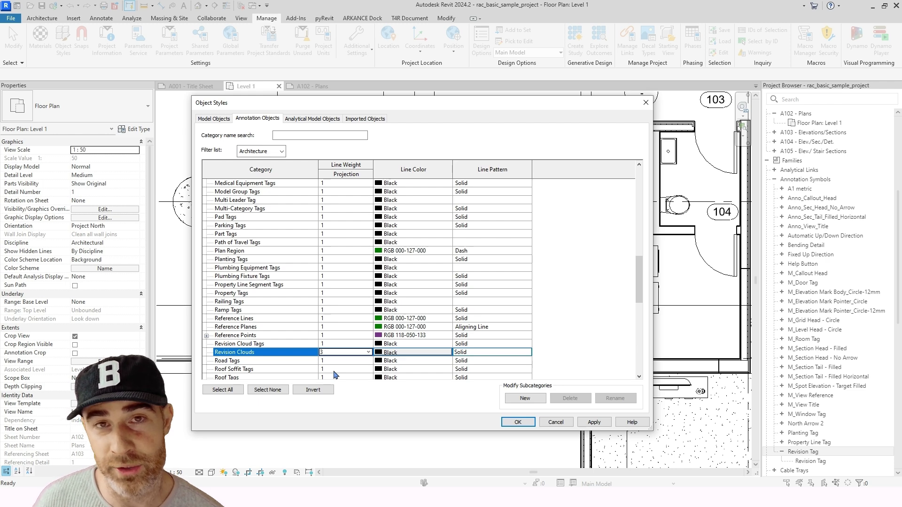
# Step: Set the line color of Revision Cloud Tags and Revision Clouds to Red, and accept the object styles
pyautogui.click(425, 344)
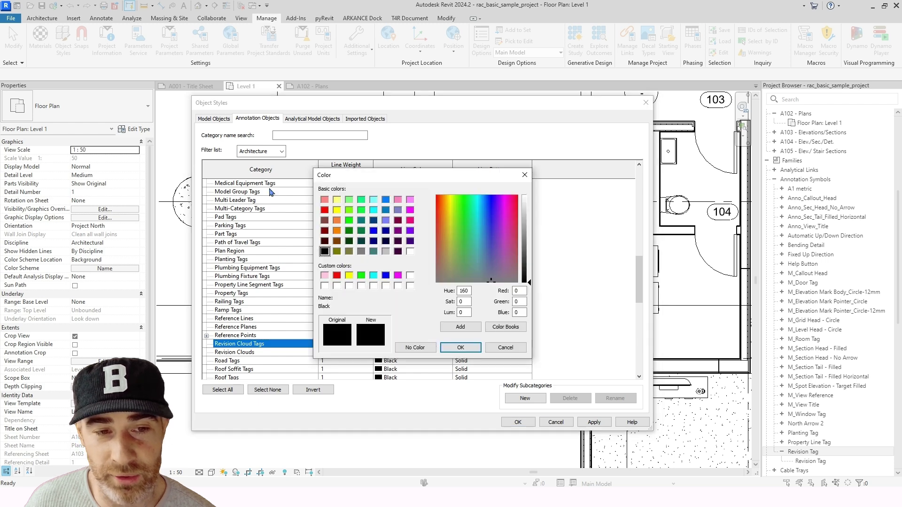
pyautogui.click(325, 210)
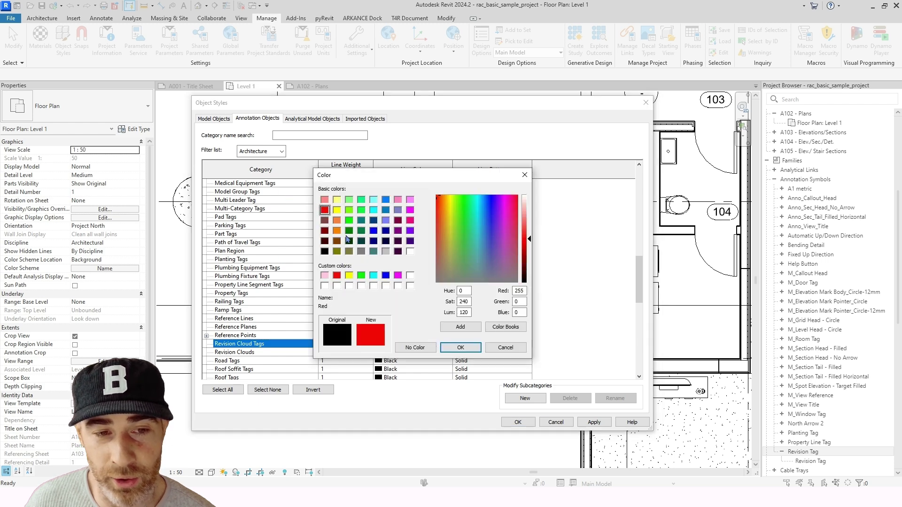
pyautogui.click(461, 347)
pyautogui.click(395, 351)
pyautogui.click(395, 351)
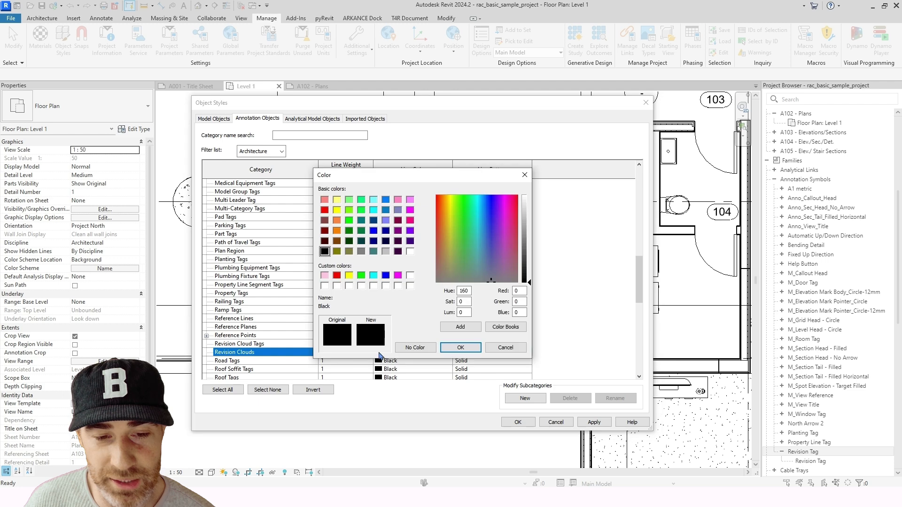
pyautogui.click(324, 210)
pyautogui.click(447, 347)
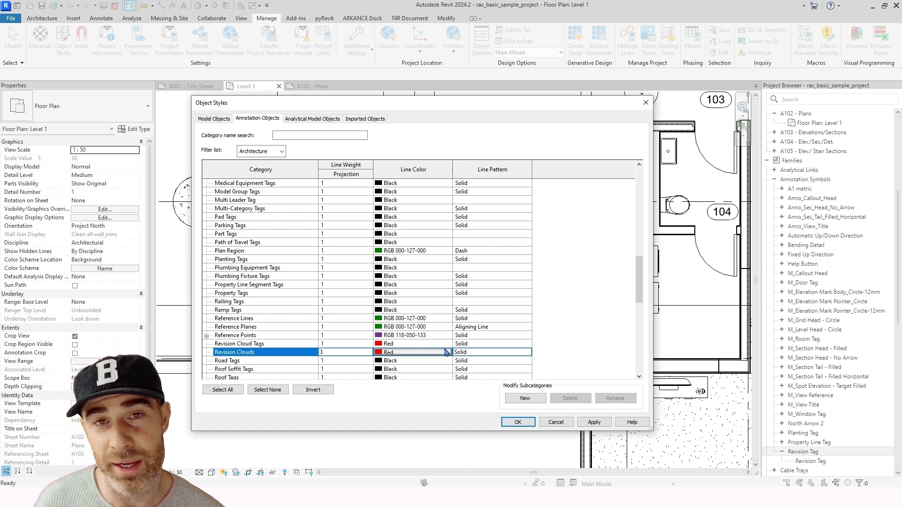
pyautogui.click(531, 422)
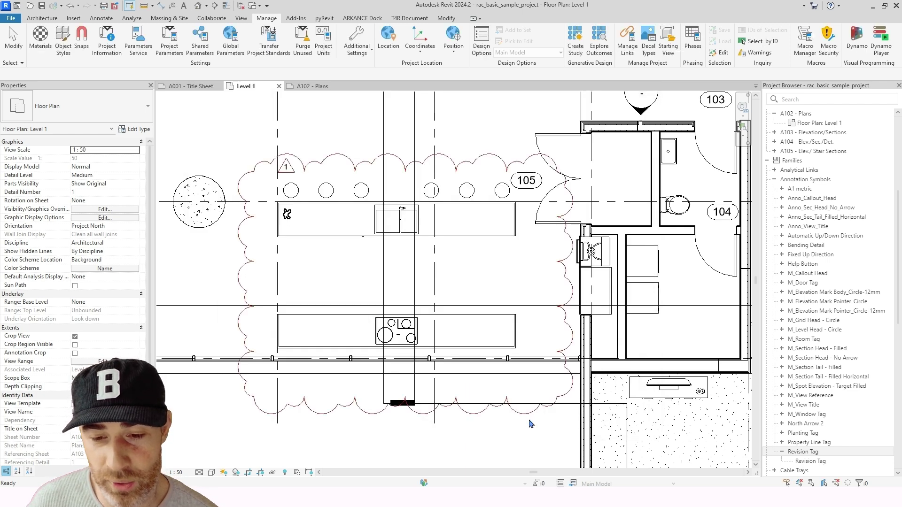
# Step: Check the line color and thickness of the revision cloud and its tag around the kitchen on the Level 1 plan
pyautogui.moveTo(468, 337); pyautogui.dragTo(481, 307, button='middle')
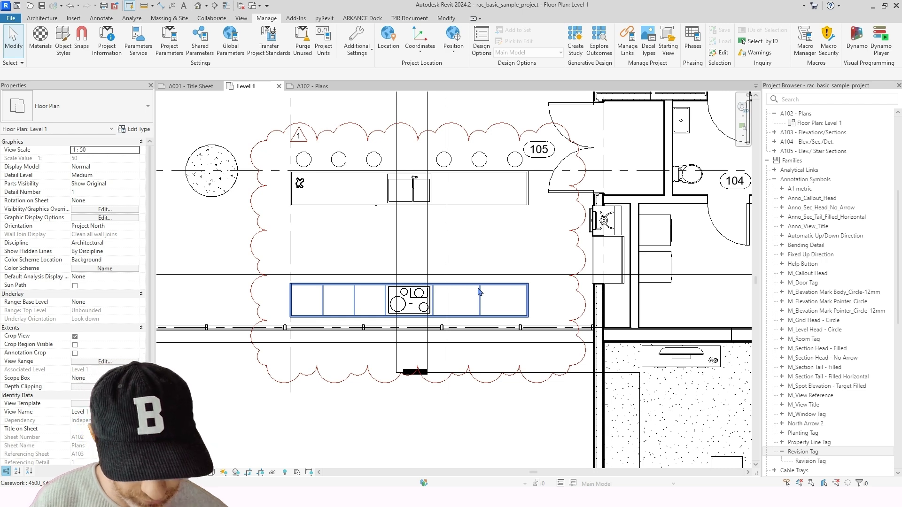
pyautogui.scroll(3, 309, 137)
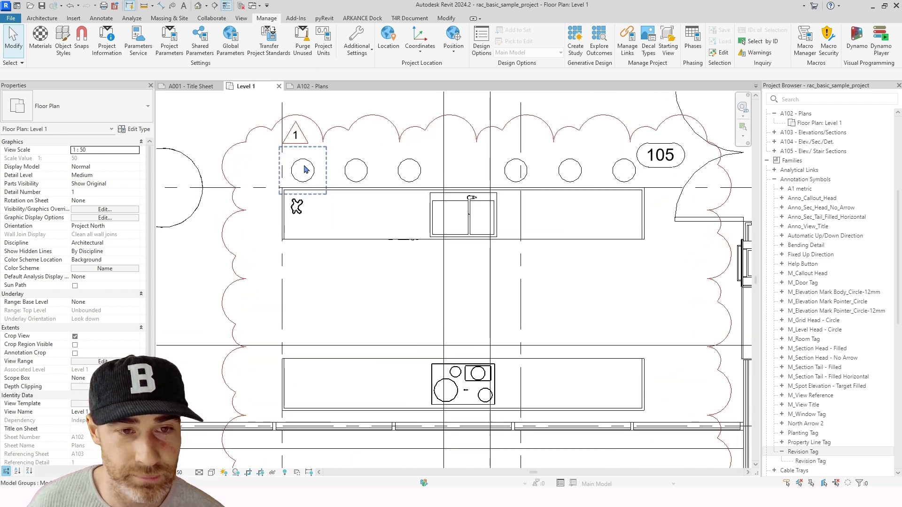
pyautogui.scroll(1, 435, 234)
pyautogui.moveTo(435, 233); pyautogui.dragTo(435, 266, button='middle')
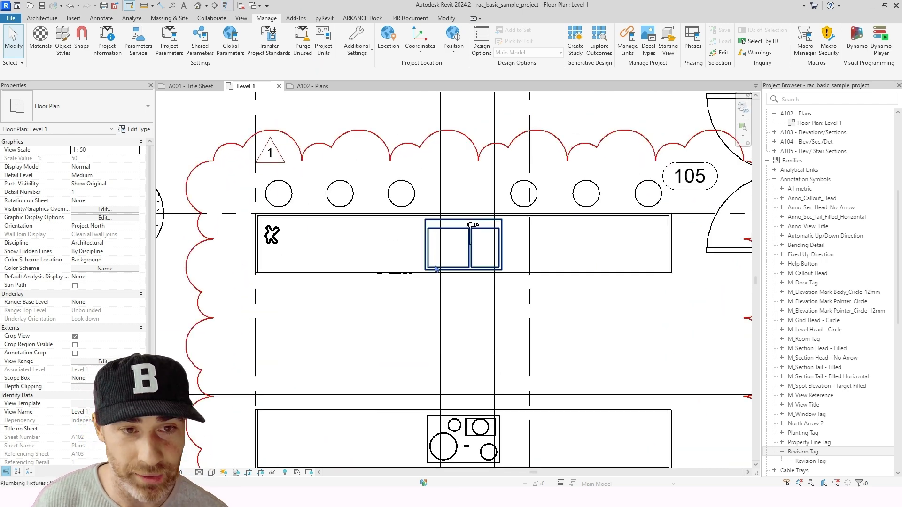
pyautogui.scroll(-1, 373, 268)
pyautogui.moveTo(402, 291); pyautogui.dragTo(389, 281, button='middle')
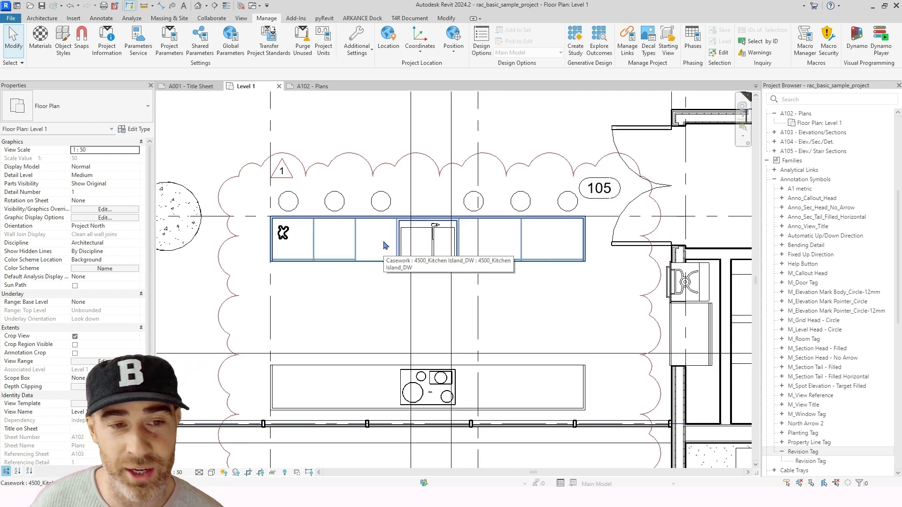
pyautogui.scroll(-1, 413, 232)
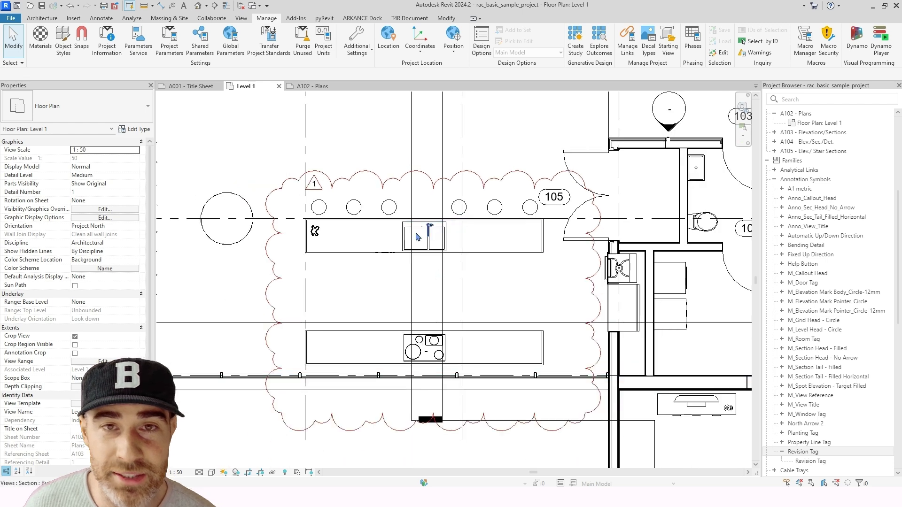
# Step: Set the revision cloud arc length to 5 in the project's Sheet Issues/Revisions settings and apply it
pyautogui.moveTo(415, 233); pyautogui.dragTo(392, 178, button='middle')
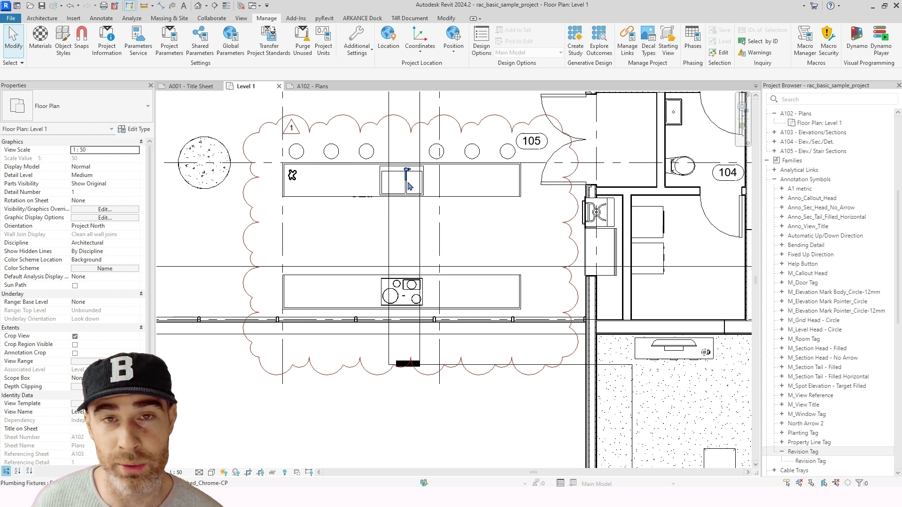
pyautogui.scroll(1, 616, 260)
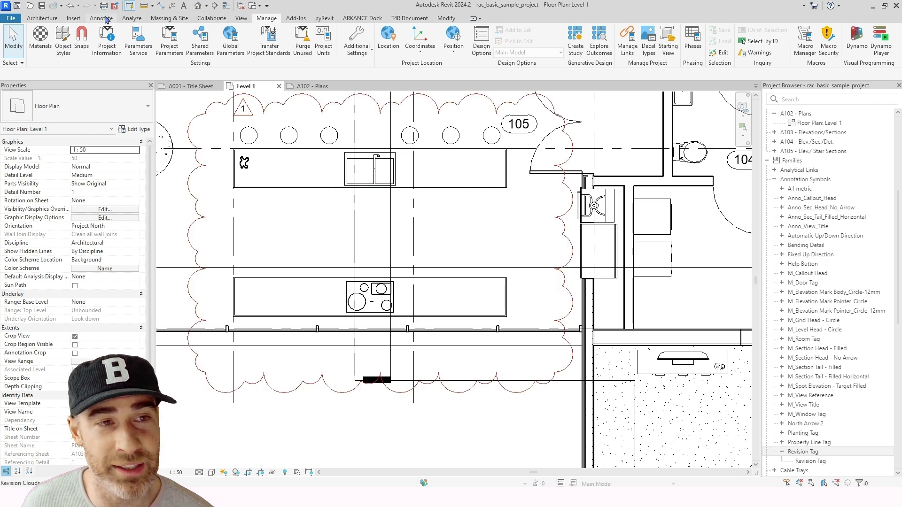
pyautogui.click(106, 19)
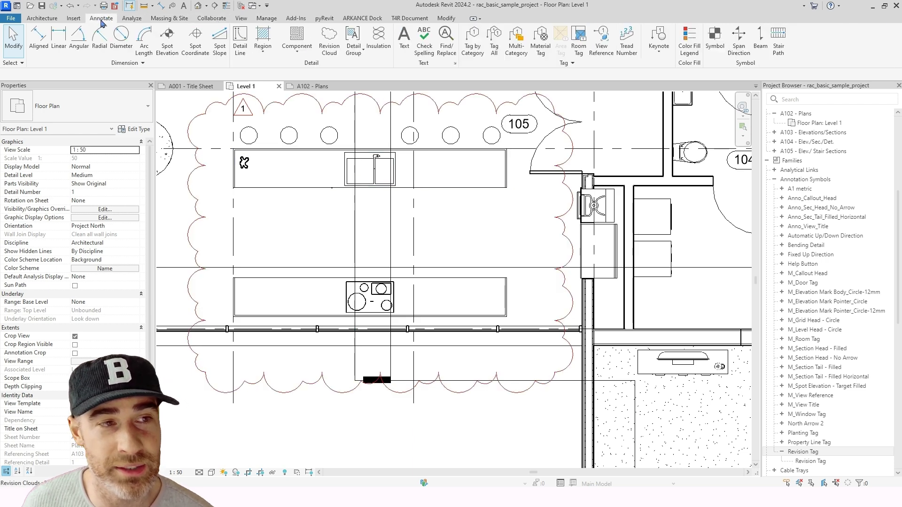
pyautogui.click(241, 18)
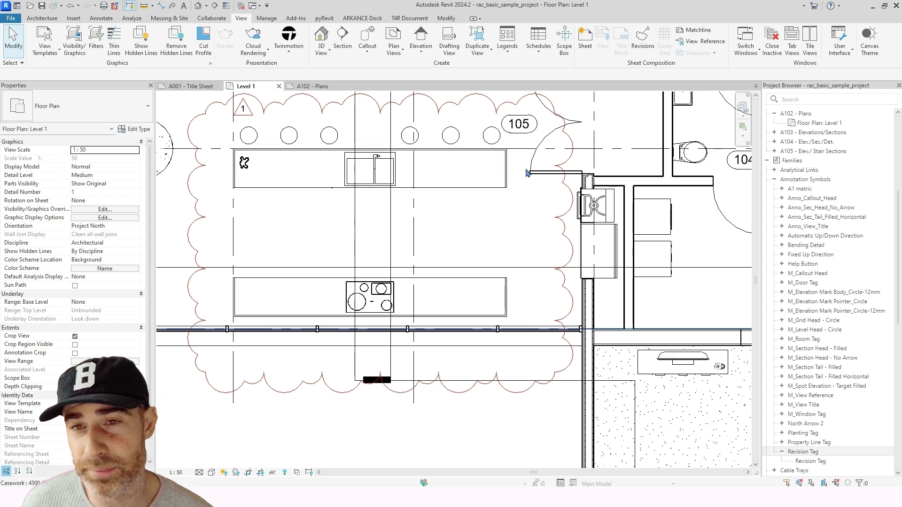
pyautogui.click(641, 40)
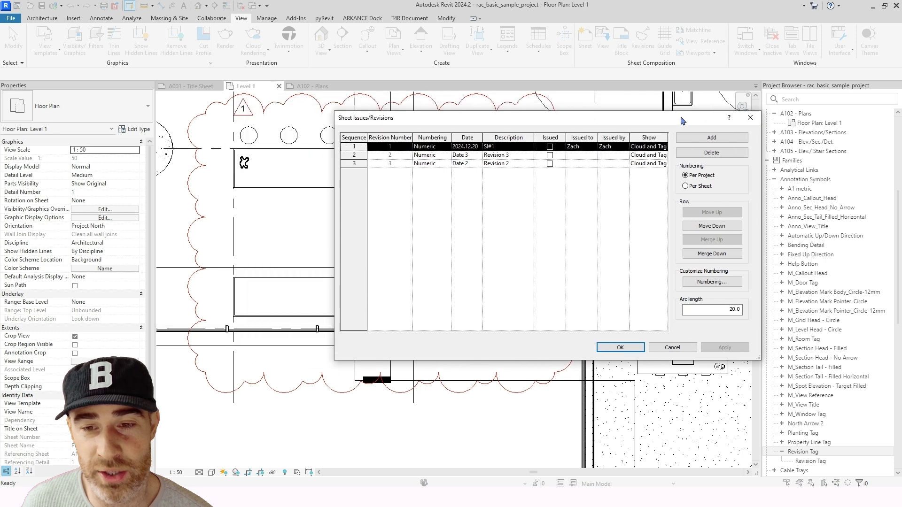
pyautogui.moveTo(682, 121); pyautogui.dragTo(724, 97)
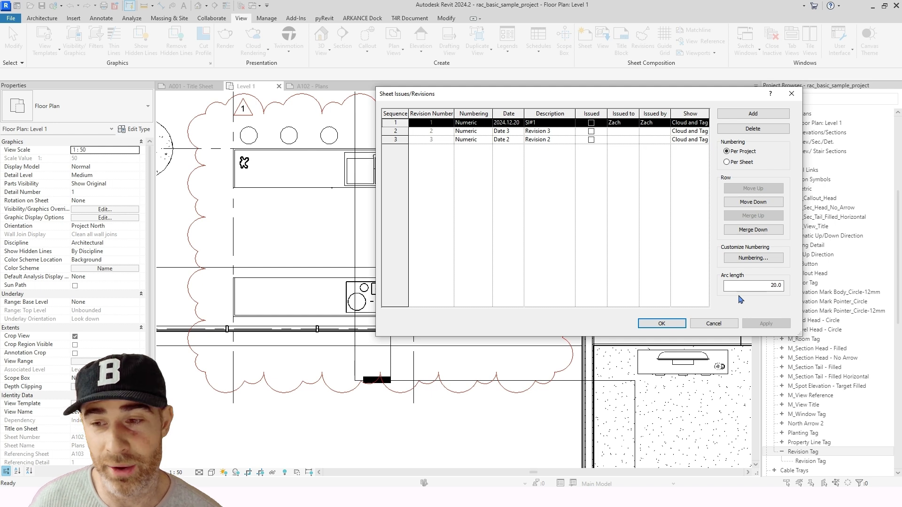
pyautogui.moveTo(770, 282); pyautogui.dragTo(802, 283)
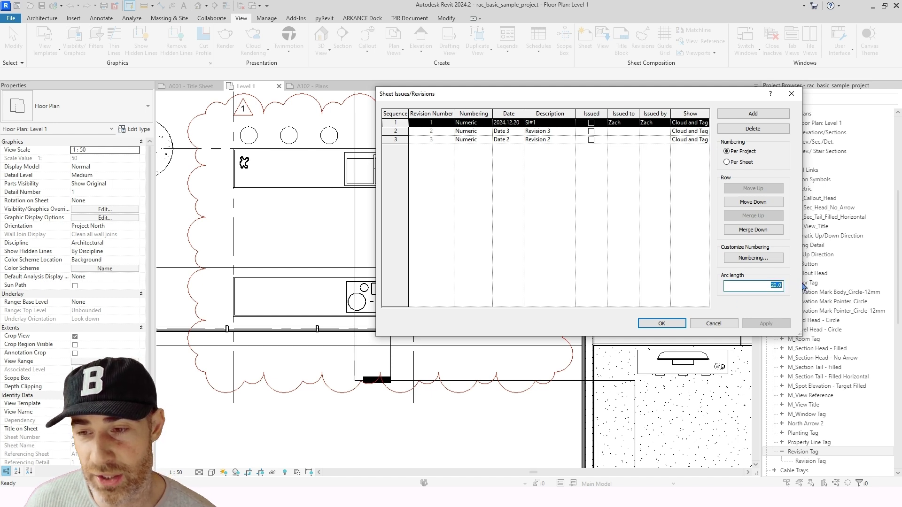
pyautogui.write('5')
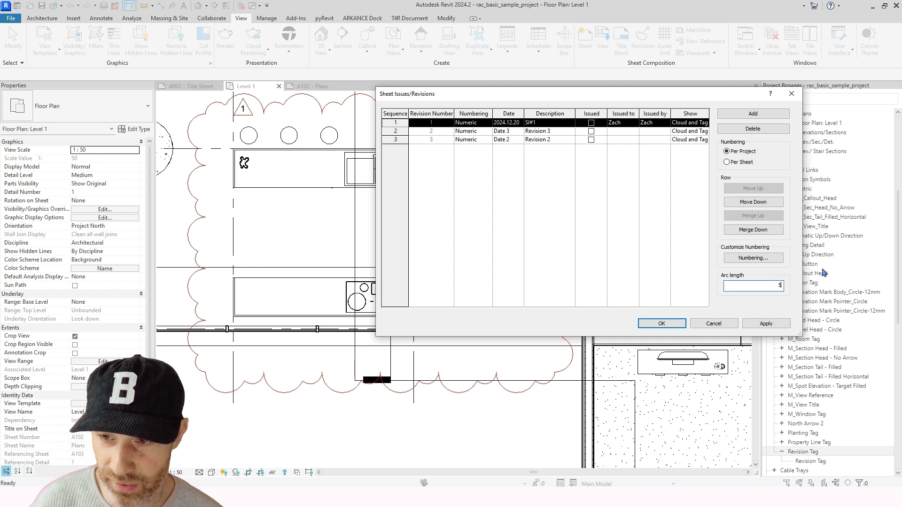
pyautogui.click(771, 323)
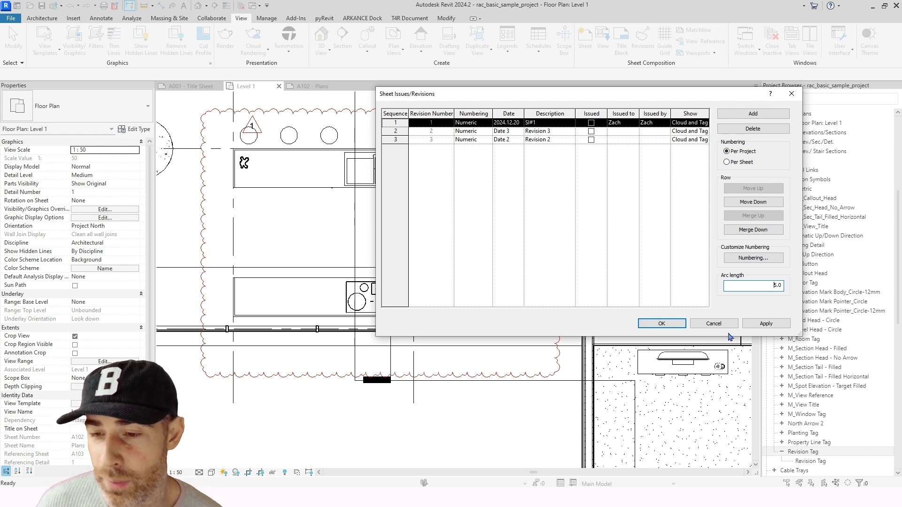
pyautogui.click(713, 323)
# Step: Examine the title block's revision schedule and the kitchen revision cloud on sheet A102 - Plans
pyautogui.scroll(-3, 381, 246)
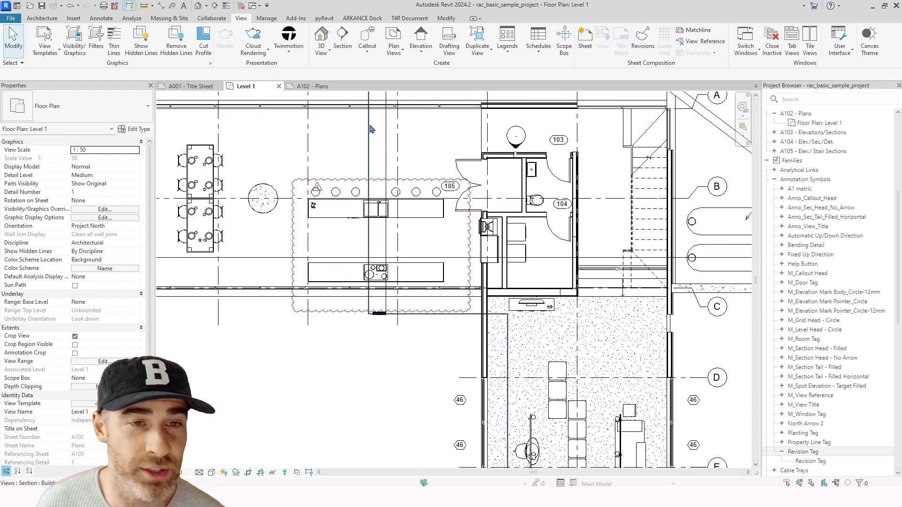
pyautogui.click(310, 86)
pyautogui.scroll(2, 423, 237)
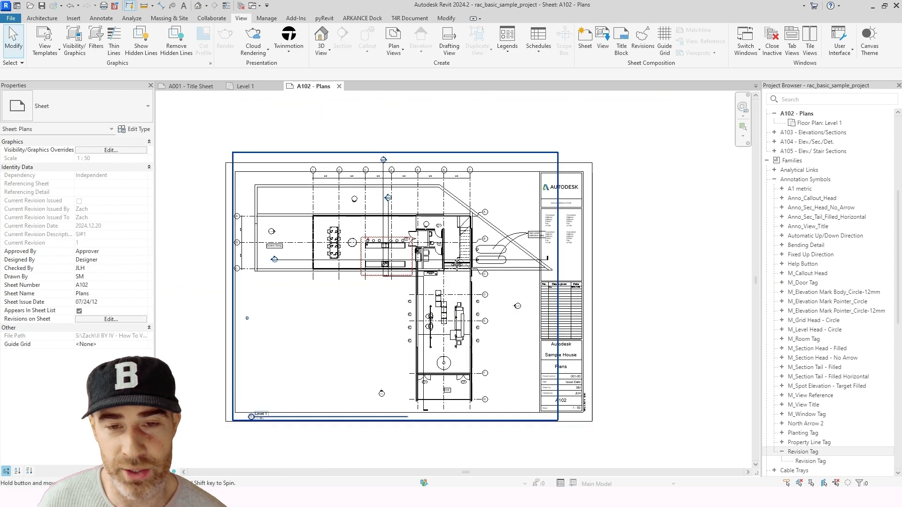
pyautogui.scroll(1, 537, 212)
pyautogui.scroll(4, 536, 212)
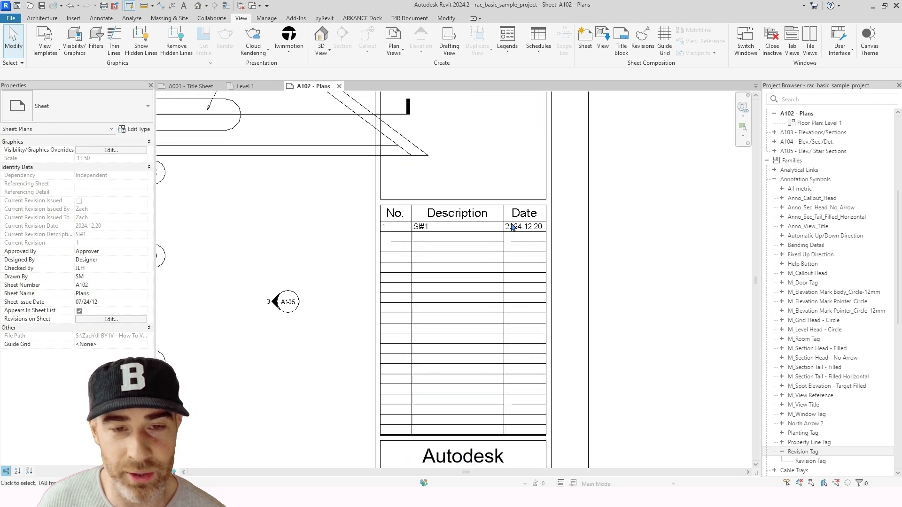
pyautogui.scroll(-1, 393, 224)
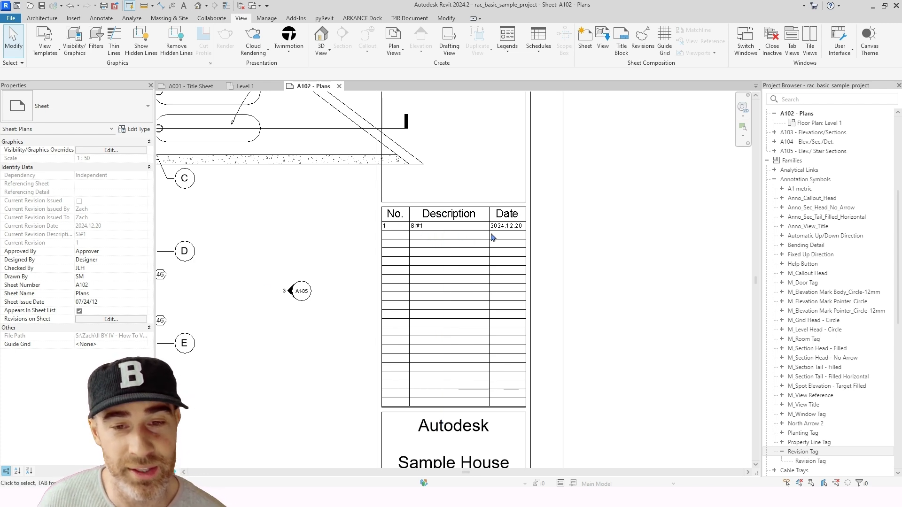
pyautogui.scroll(-4, 406, 235)
pyautogui.scroll(3, 676, 296)
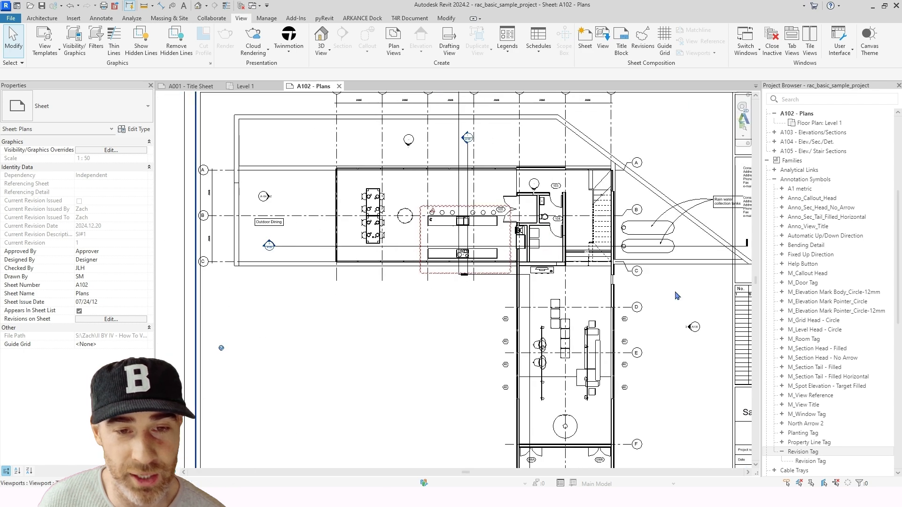
pyautogui.scroll(4, 433, 202)
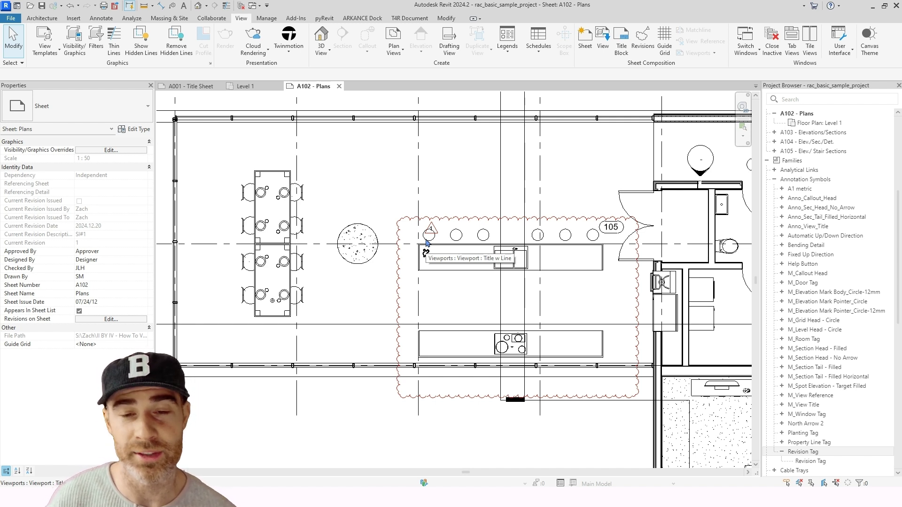
# Step: From the Level 1 plan, give the sequence 2 revision the date 2024.12.21 and the description SI#2, and accept the revisions
pyautogui.click(243, 86)
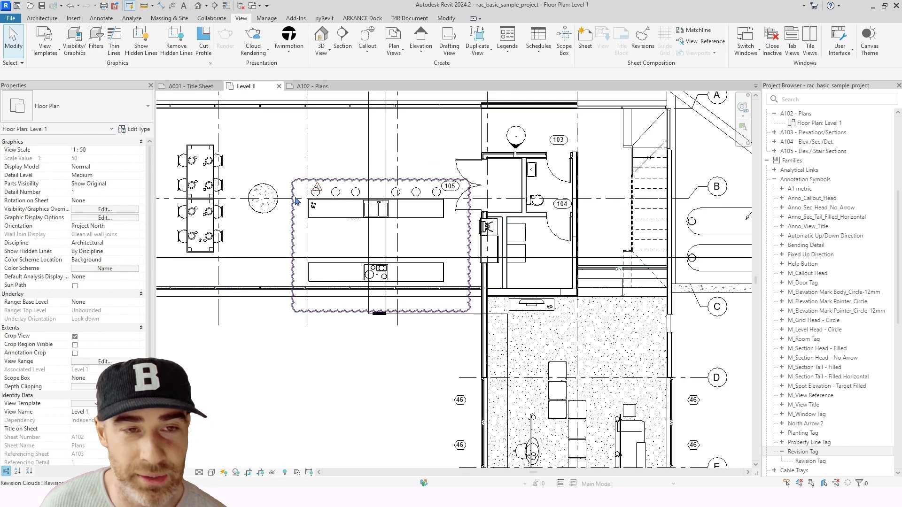
pyautogui.click(639, 47)
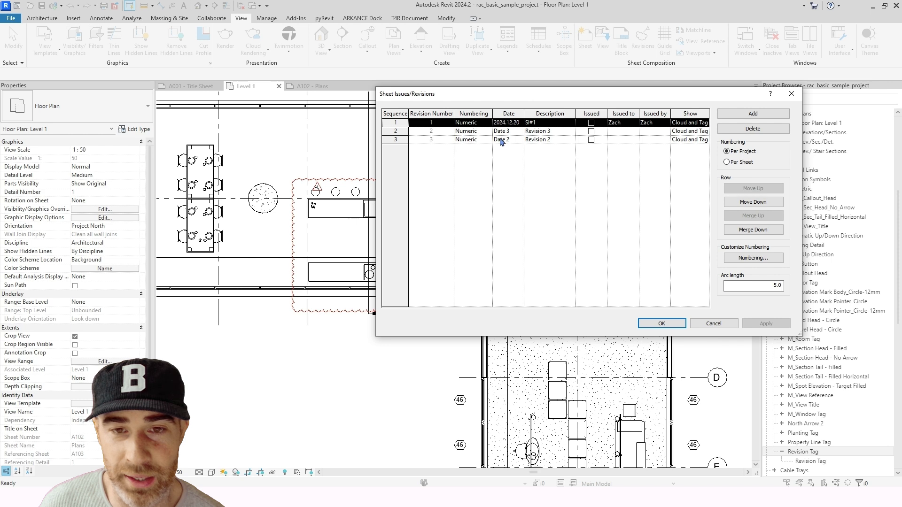
pyautogui.click(512, 131)
pyautogui.moveTo(515, 127); pyautogui.dragTo(483, 123)
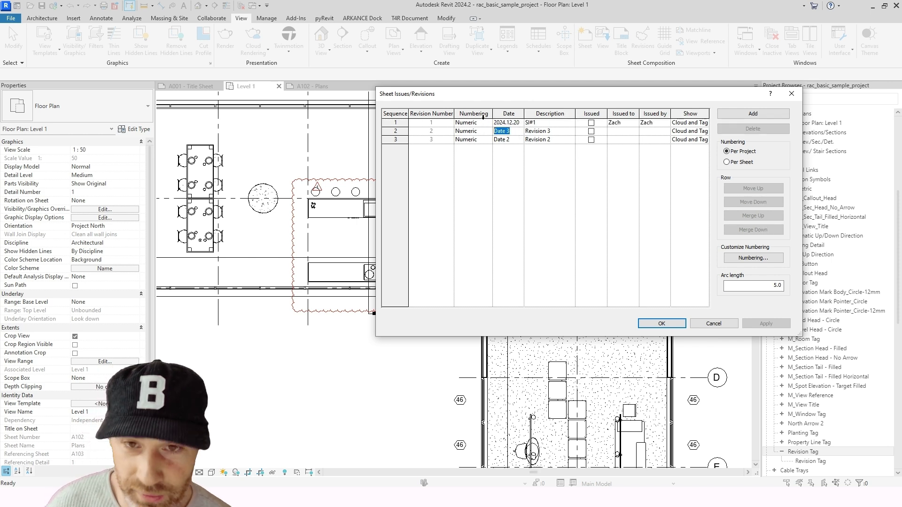
pyautogui.write('2024.12.21')
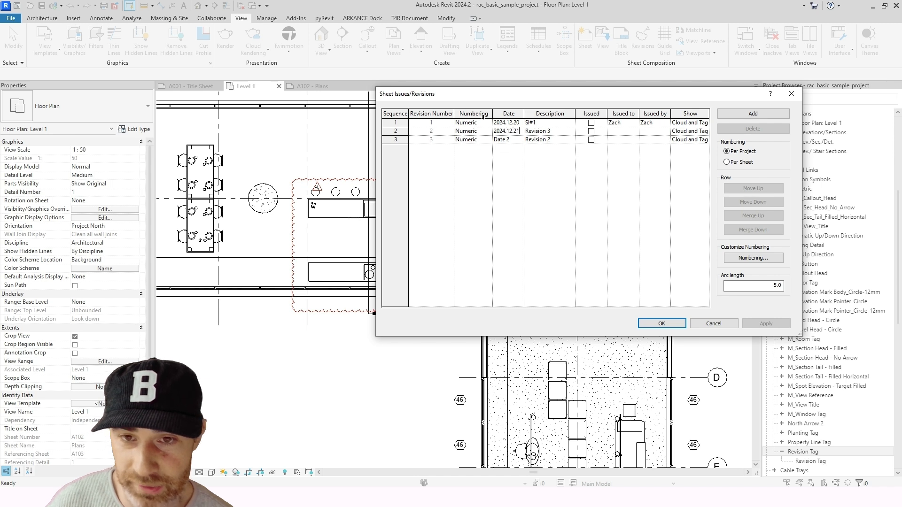
pyautogui.moveTo(526, 133); pyautogui.dragTo(566, 133)
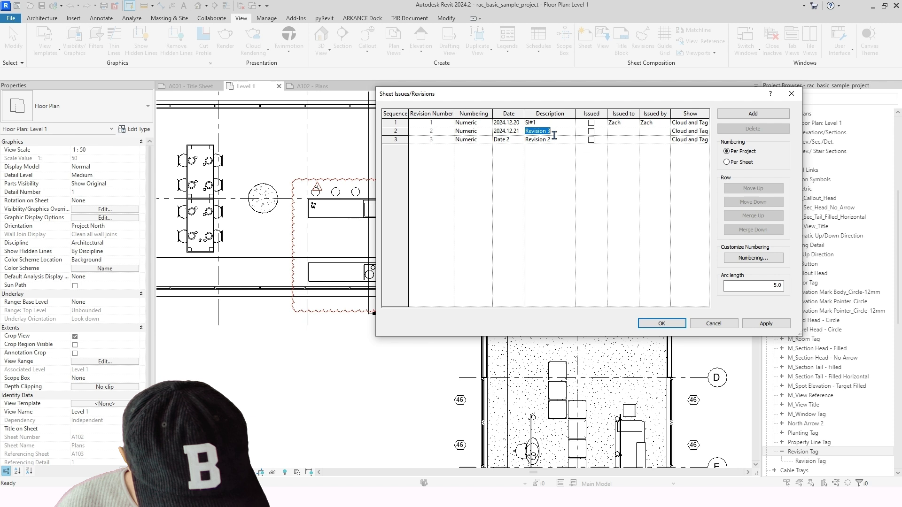
pyautogui.write('SI')
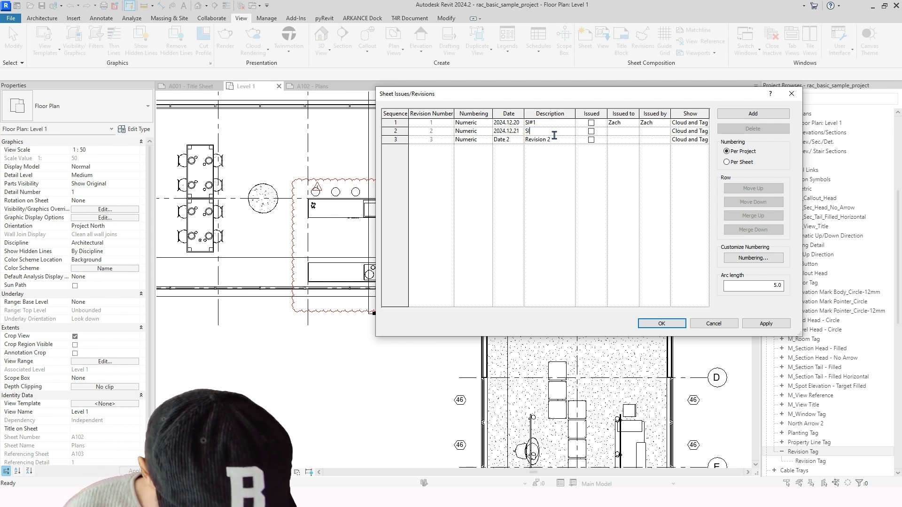
pyautogui.write('#2')
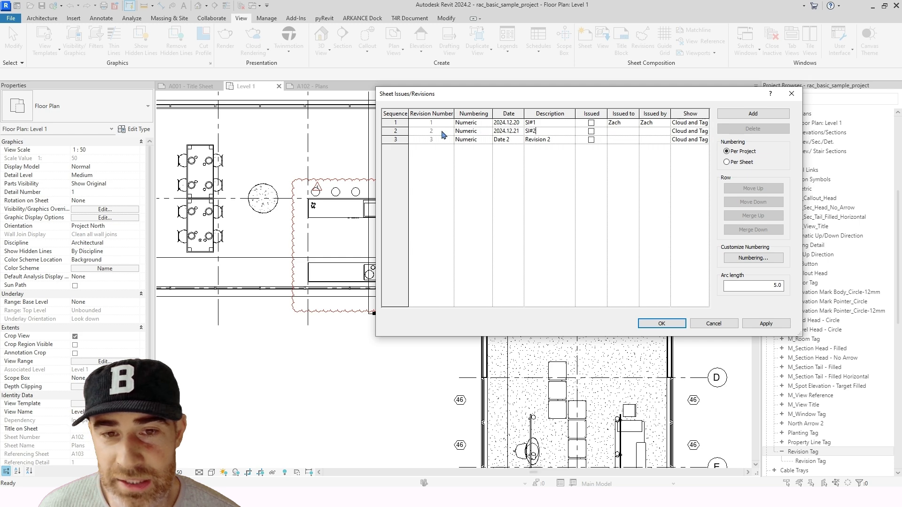
pyautogui.click(663, 326)
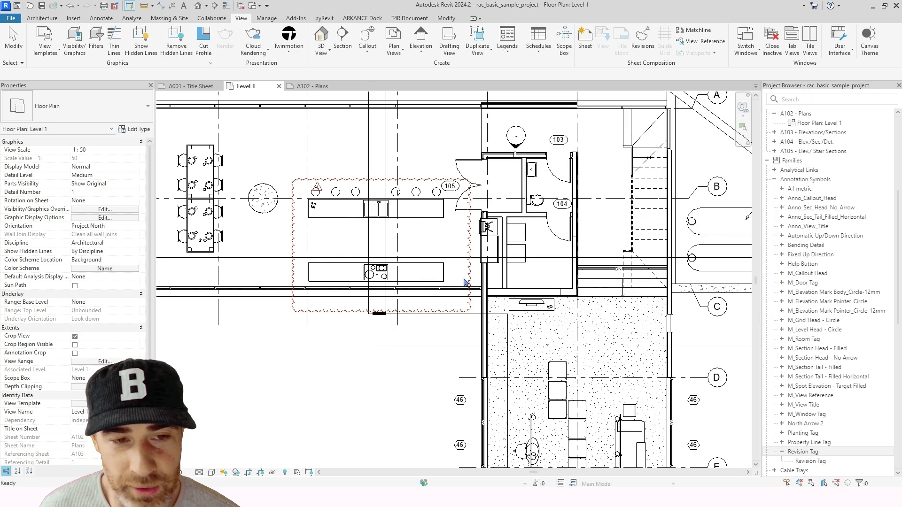
# Step: Start a new revision cloud on the Level 1 plan near rooms 103 and 104, assigned to Seq. 2 - SI#2
pyautogui.scroll(1, 365, 211)
pyautogui.moveTo(378, 184); pyautogui.dragTo(282, 211, button='middle')
pyautogui.scroll(2, 471, 160)
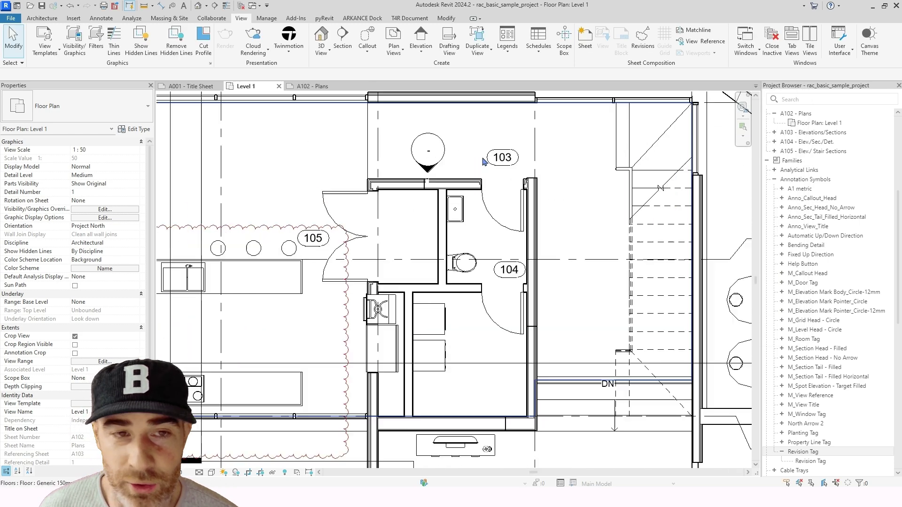
pyautogui.moveTo(491, 176); pyautogui.dragTo(473, 193, button='middle')
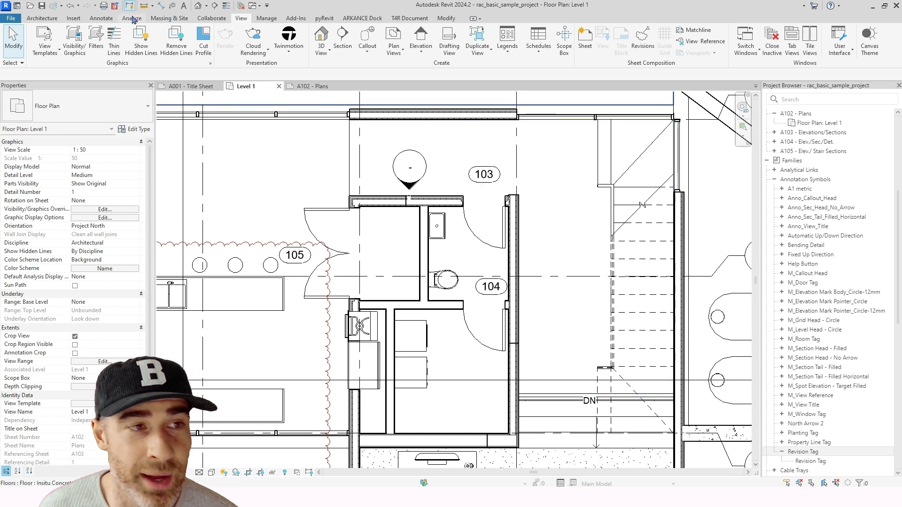
pyautogui.click(105, 19)
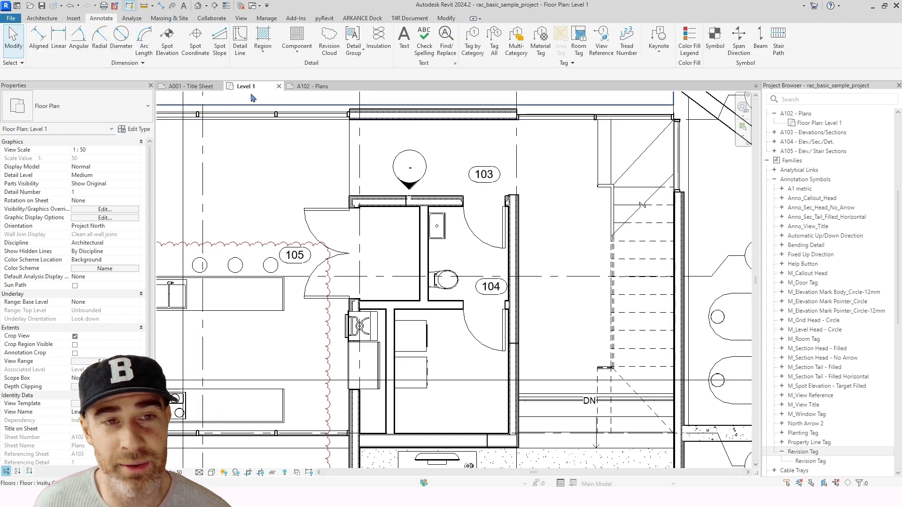
pyautogui.click(329, 38)
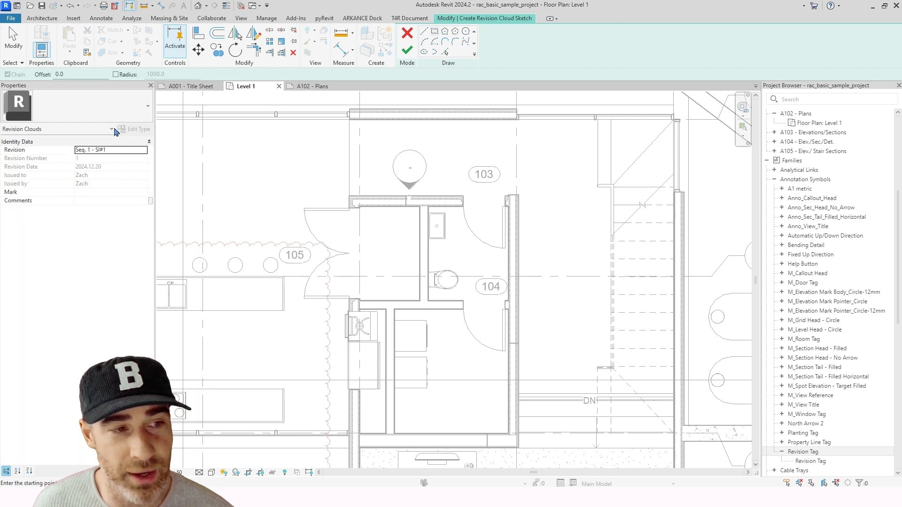
pyautogui.click(144, 150)
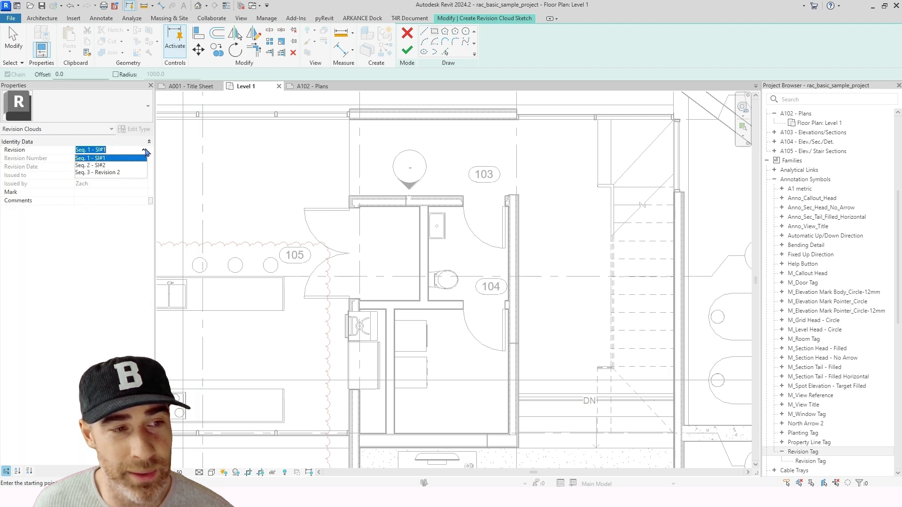
pyautogui.click(110, 165)
# Step: Sketch a rectangular revision cloud around the area of room tags 103 and 104 and finish the sketch
pyautogui.moveTo(432, 185); pyautogui.dragTo(375, 174, button='middle')
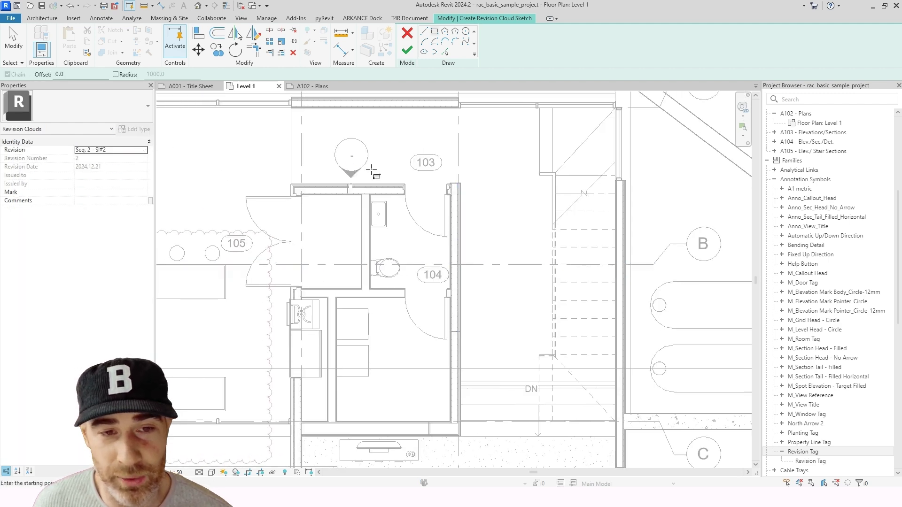
pyautogui.click(339, 132)
pyautogui.click(503, 318)
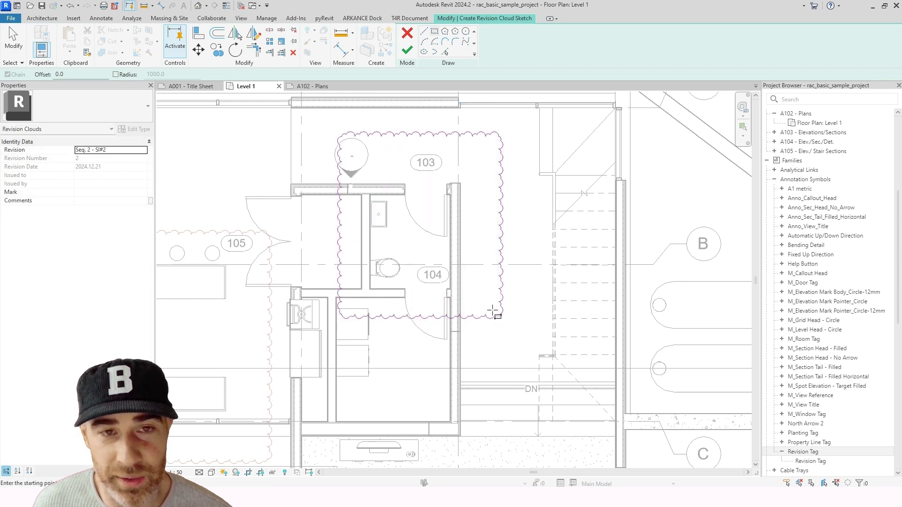
pyautogui.click(411, 55)
pyautogui.press('Escape')
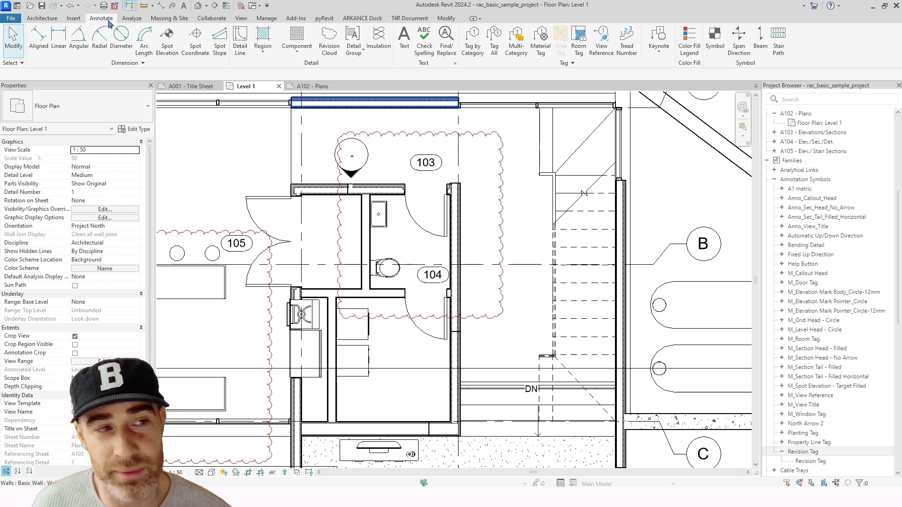
# Step: Tag the new revision cloud by category without a leader and place the tag just inside its upper right corner
pyautogui.click(472, 40)
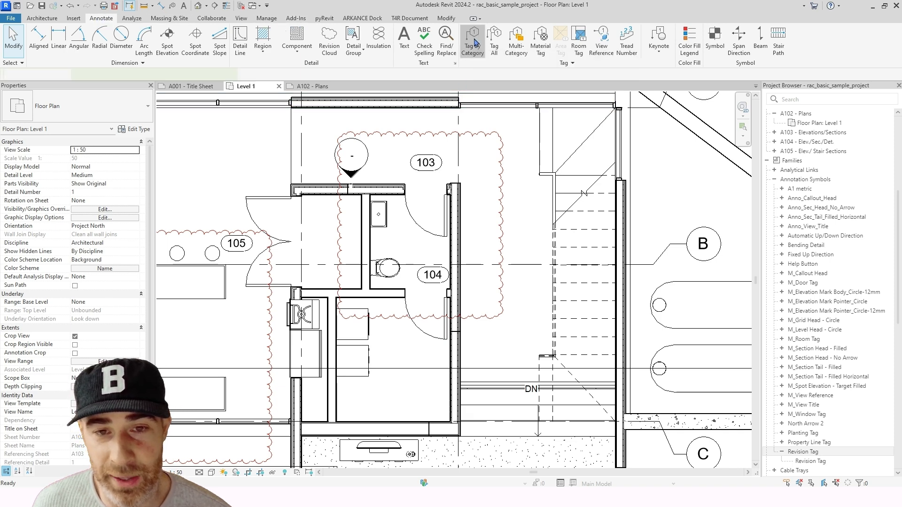
pyautogui.click(125, 74)
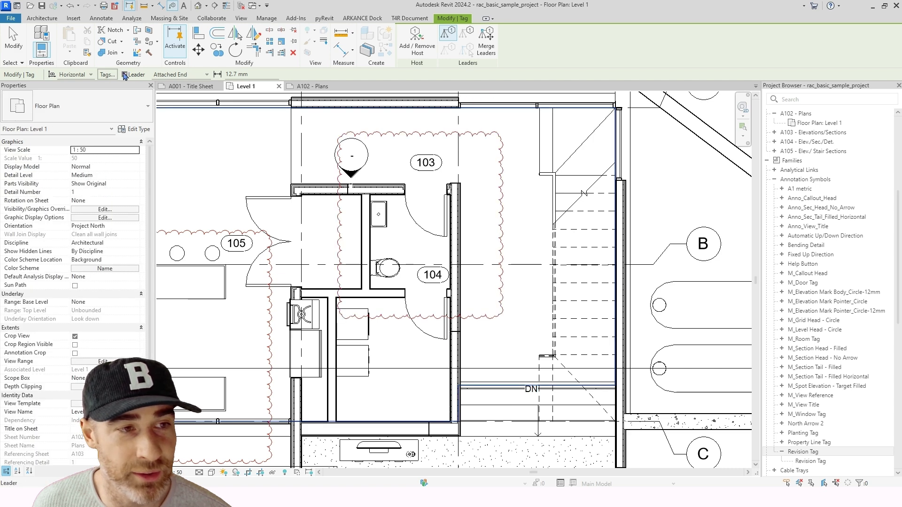
pyautogui.click(497, 148)
pyautogui.scroll(3, 492, 149)
pyautogui.press('Escape')
pyautogui.moveTo(486, 158); pyautogui.dragTo(475, 170)
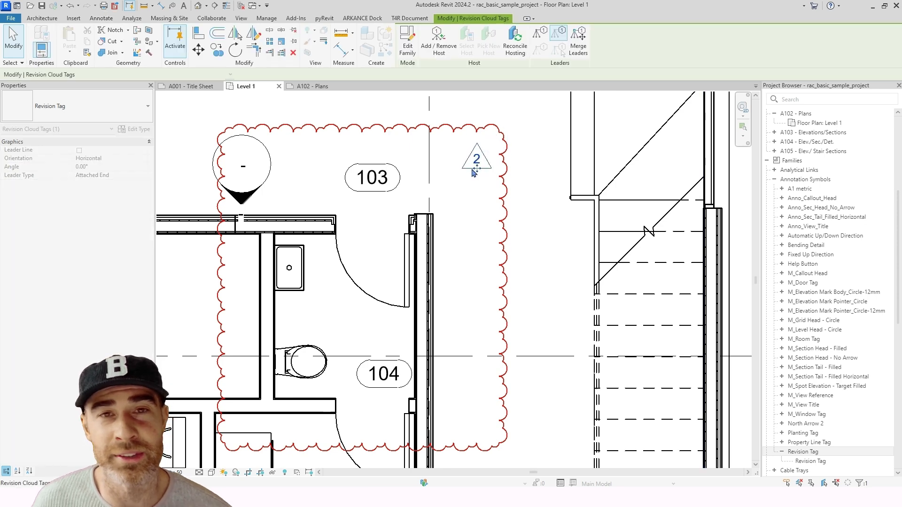
pyautogui.press('Escape')
pyautogui.scroll(-3, 479, 155)
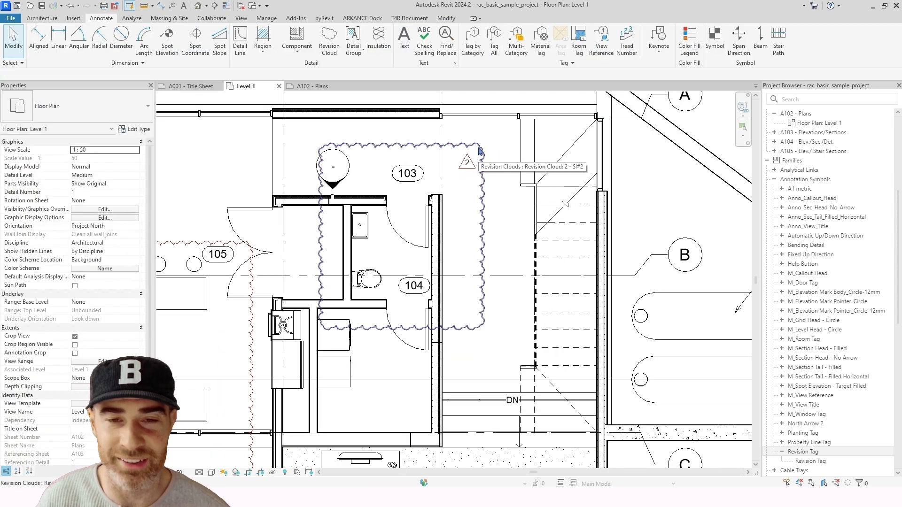
# Step: Switch to sheet A102 - Plans and examine both tagged revision clouds and the title block's revision schedule
pyautogui.click(306, 91)
pyautogui.scroll(5, 586, 237)
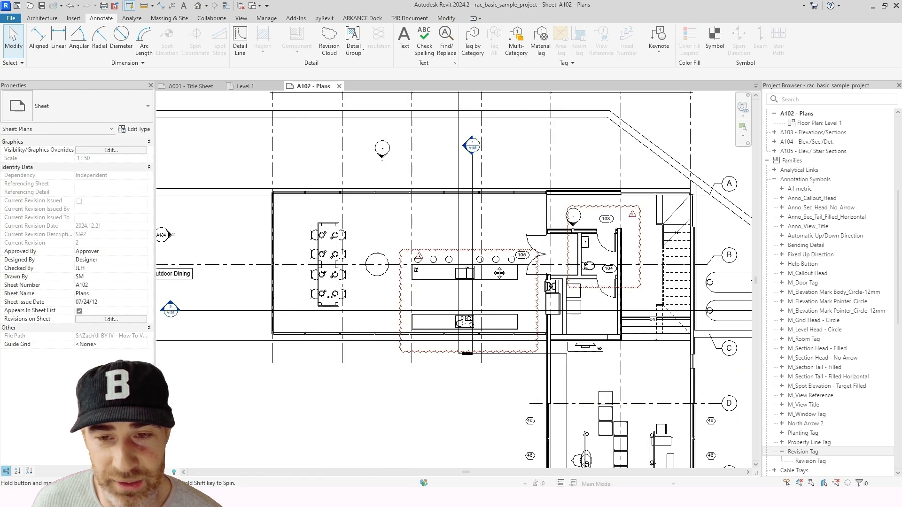
pyautogui.scroll(2, 586, 237)
pyautogui.scroll(-3, 498, 252)
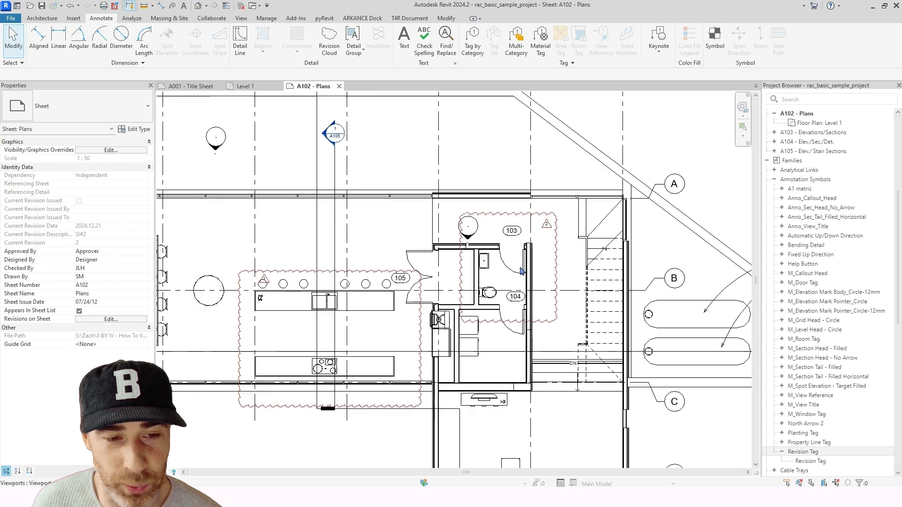
pyautogui.scroll(-4, 552, 221)
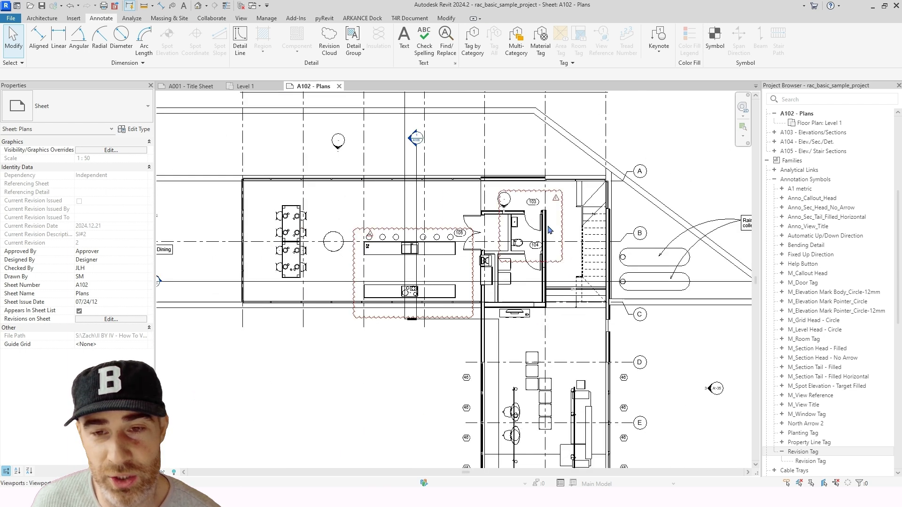
pyautogui.moveTo(493, 295); pyautogui.dragTo(385, 285, button='middle')
pyautogui.scroll(5, 606, 334)
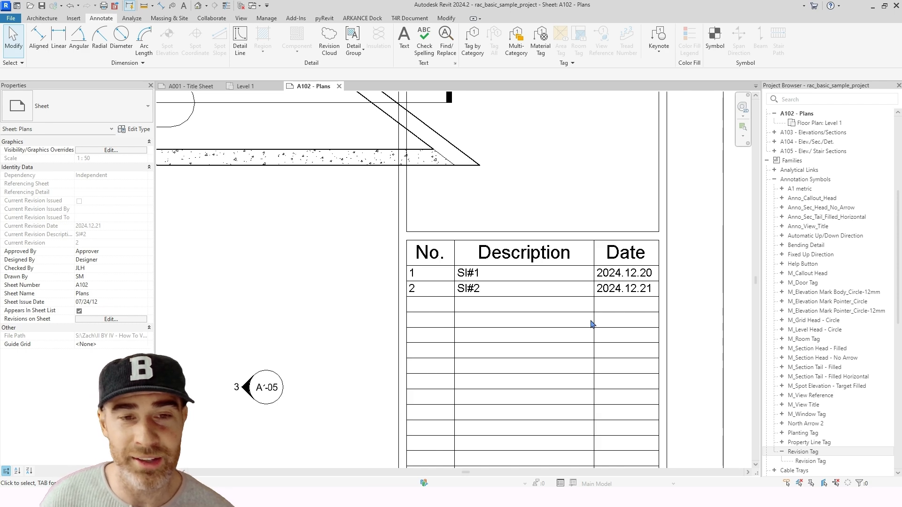
pyautogui.scroll(-5, 591, 324)
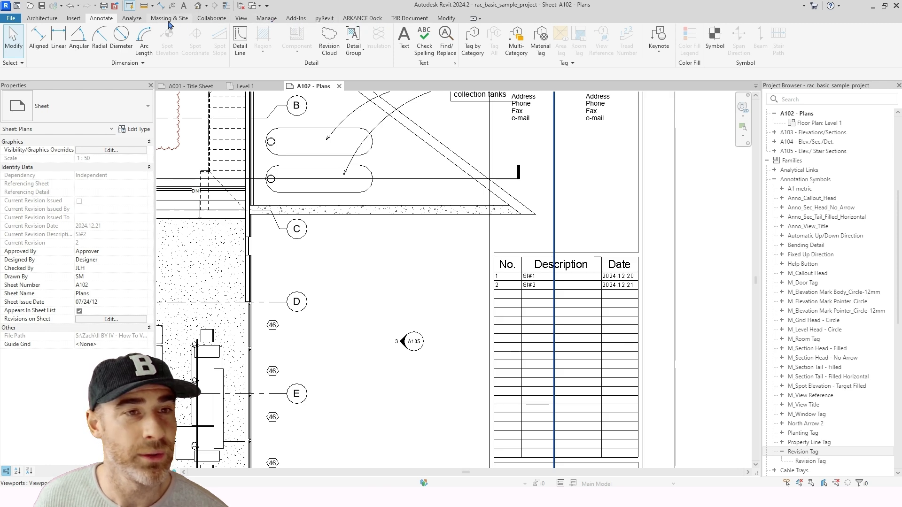
# Step: Change the sequence 1 revision's description to SI#3, accept the revisions, and check the sheet's revision schedule
pyautogui.click(241, 19)
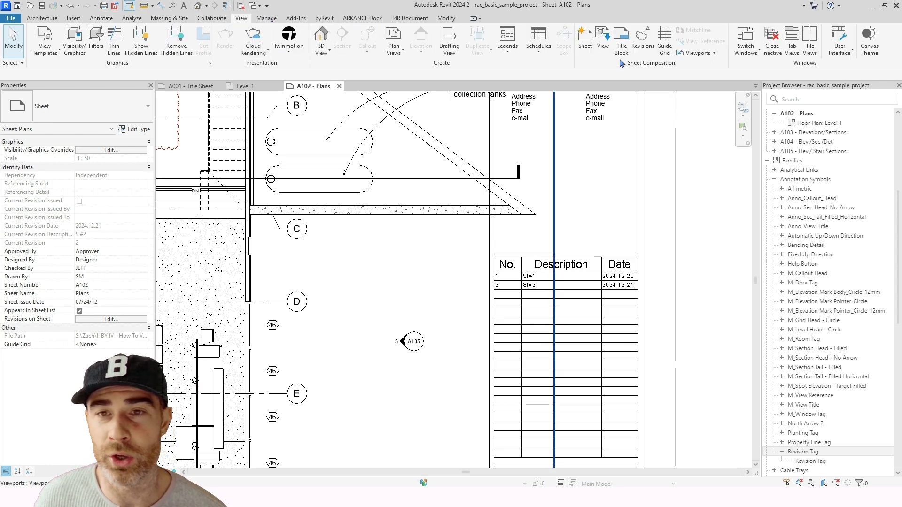
pyautogui.click(642, 47)
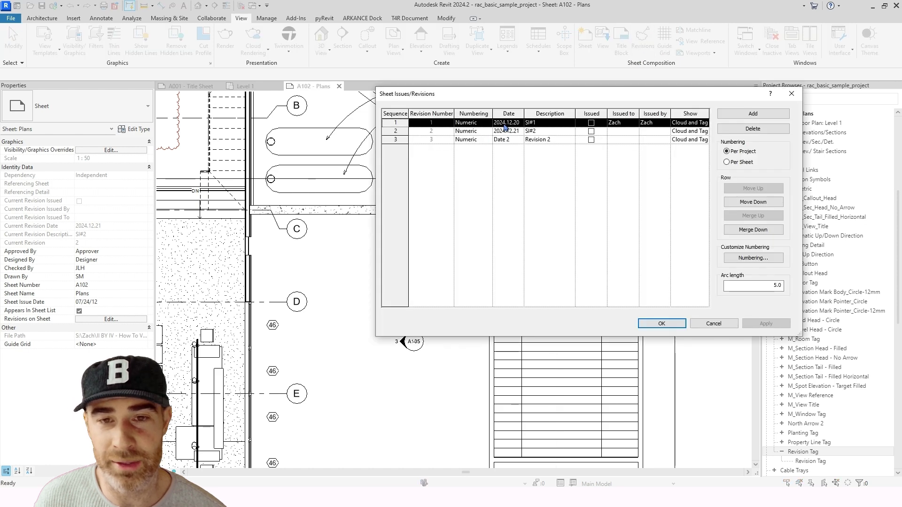
pyautogui.click(545, 123)
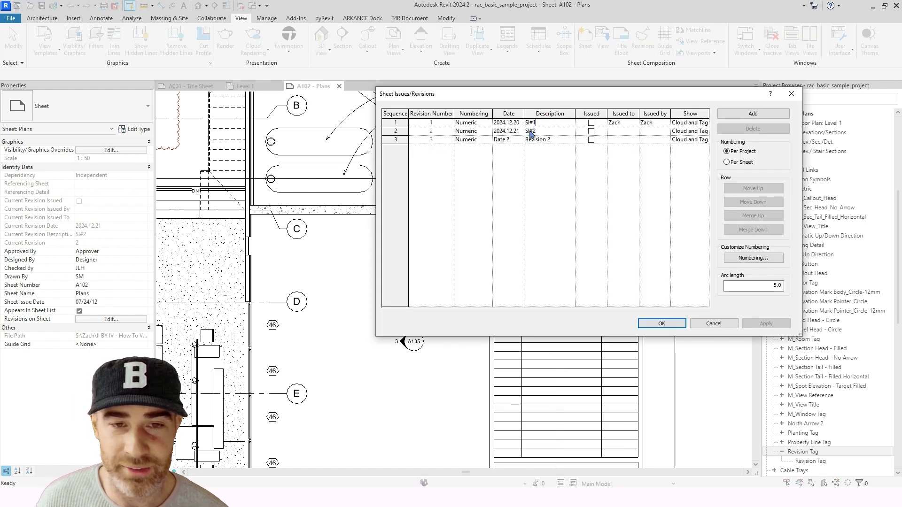
pyautogui.press('BackSpace')
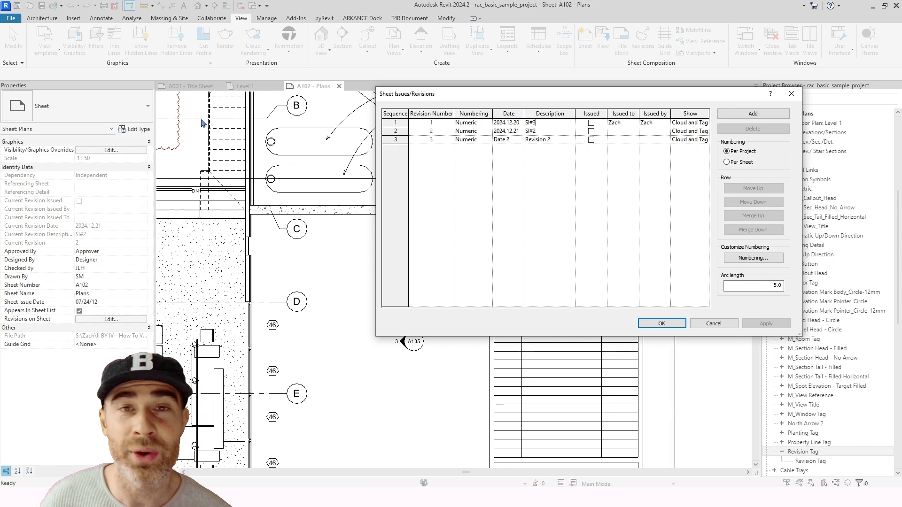
pyautogui.click(661, 324)
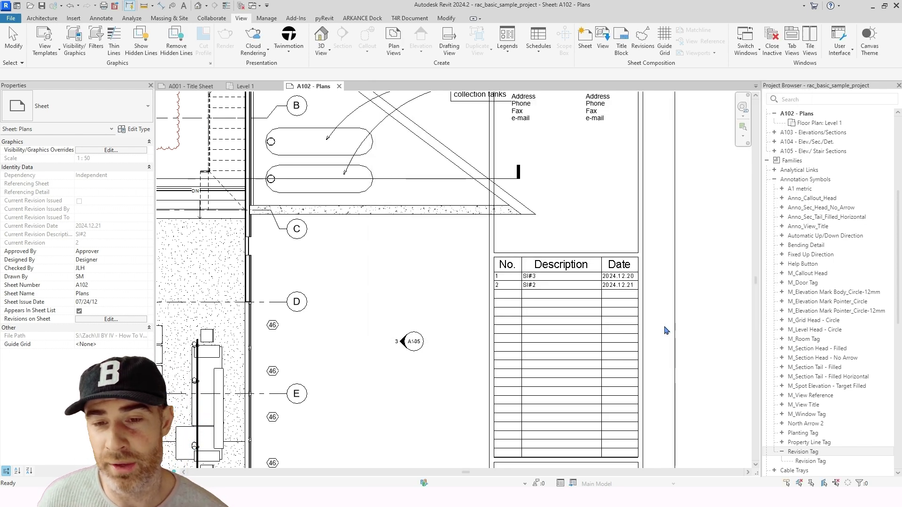
pyautogui.scroll(3, 564, 285)
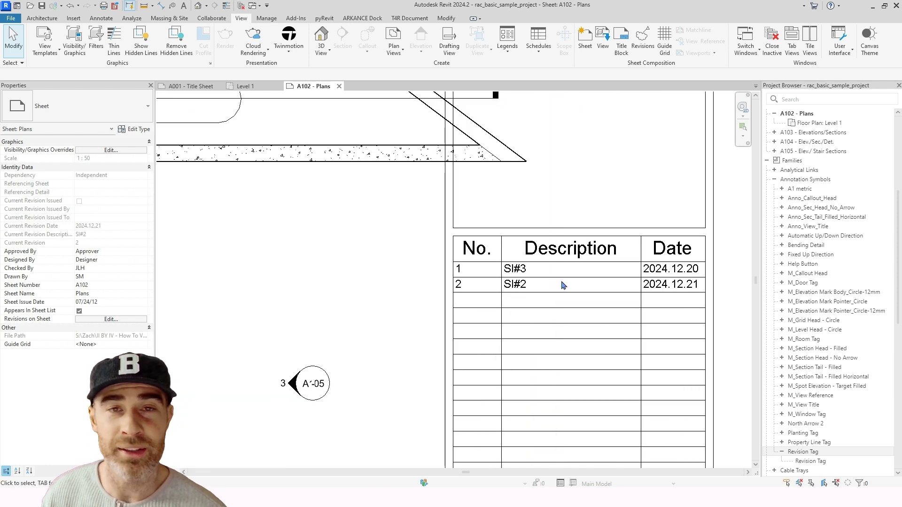